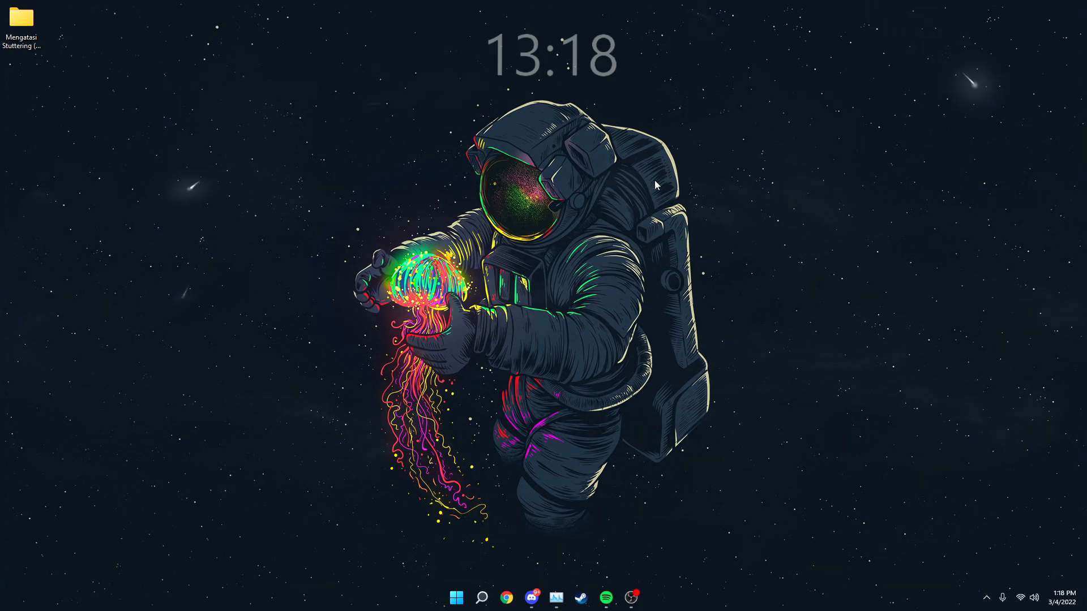
key("ctrl+shift+Escape")
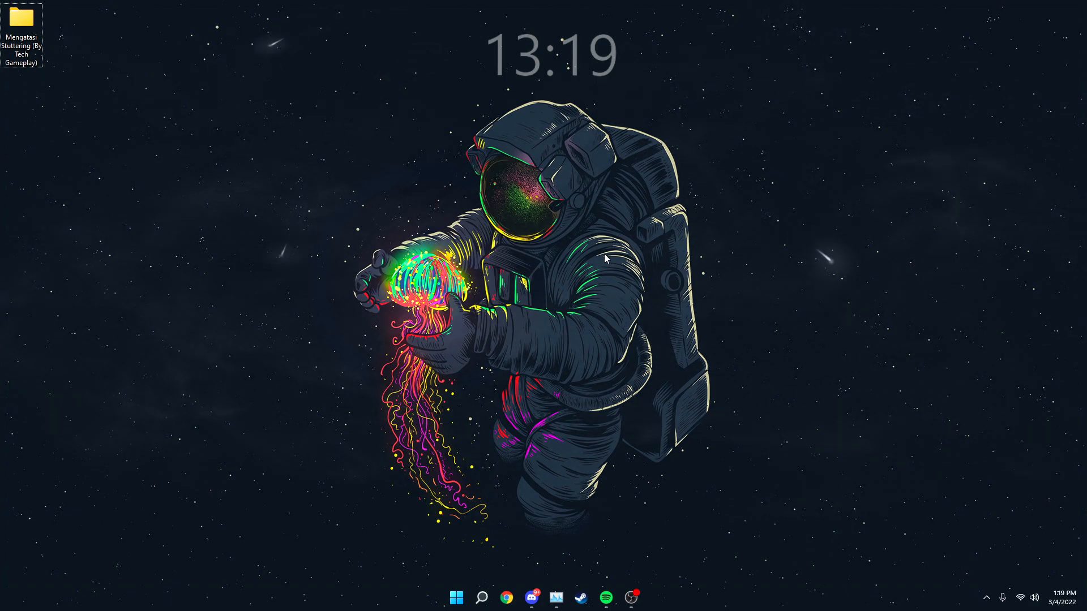
Move the Mengatasi Stuttering folder to the middle of the desktop and open its "1. Power Plan" subfolder.
left_click_drag(23, 31, 514, 213)
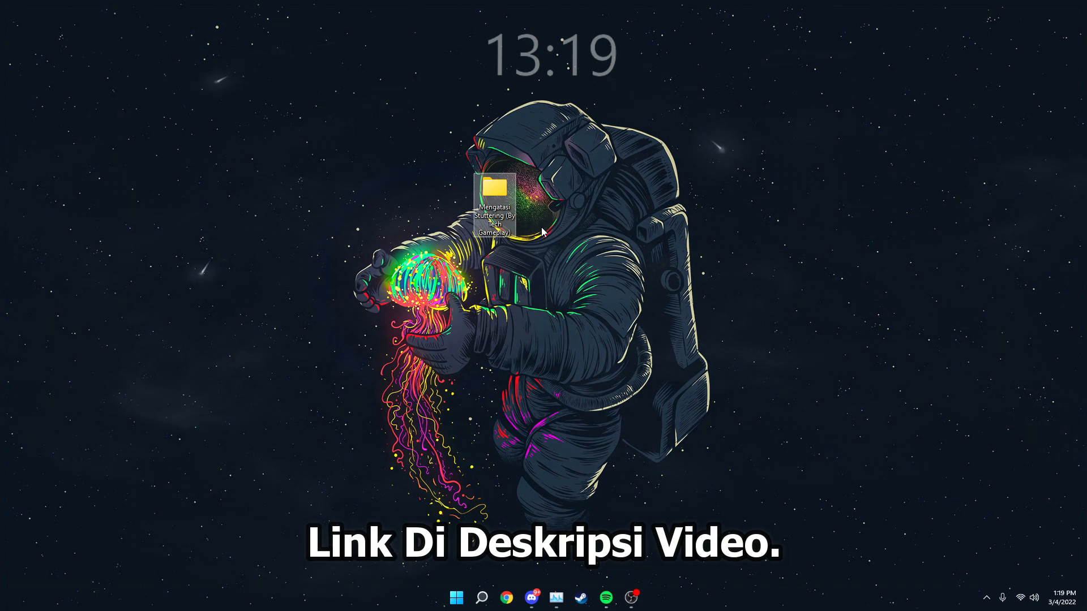
double_click(495, 192)
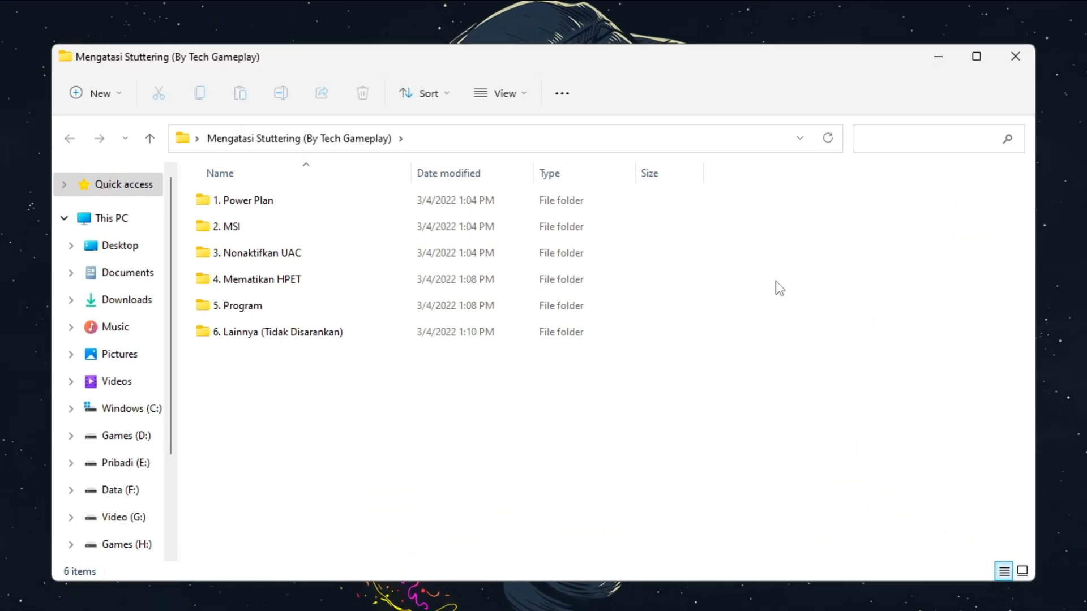
double_click(250, 201)
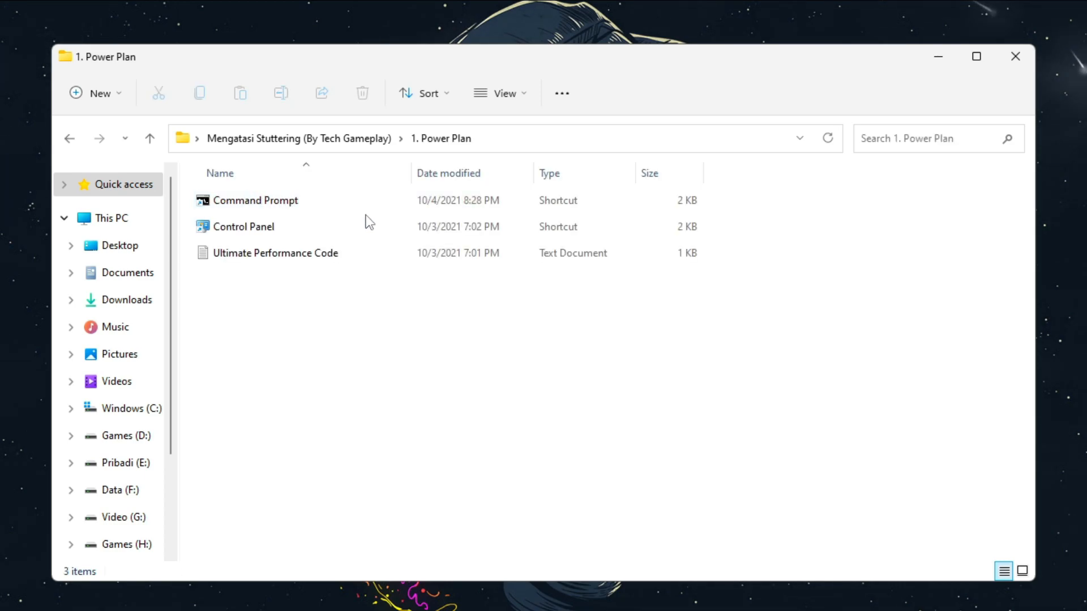
Copy the powercfg command from the Ultimate Performance Code text document and return to the folder.
left_click(264, 256)
double_click(267, 260)
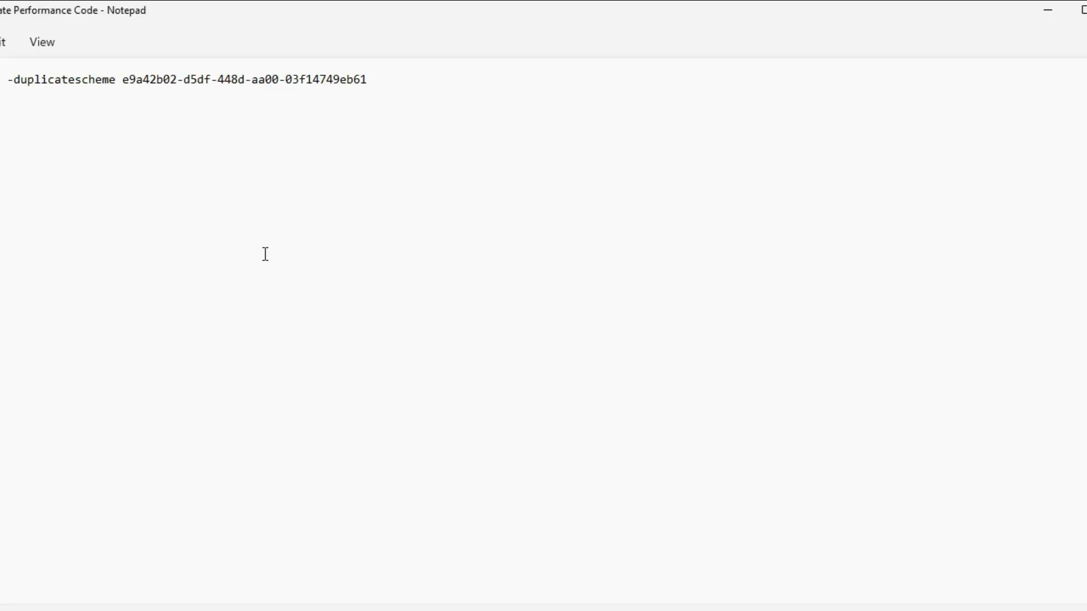
left_click_drag(422, 84, 1, 82)
right_click(45, 83)
left_click(152, 161)
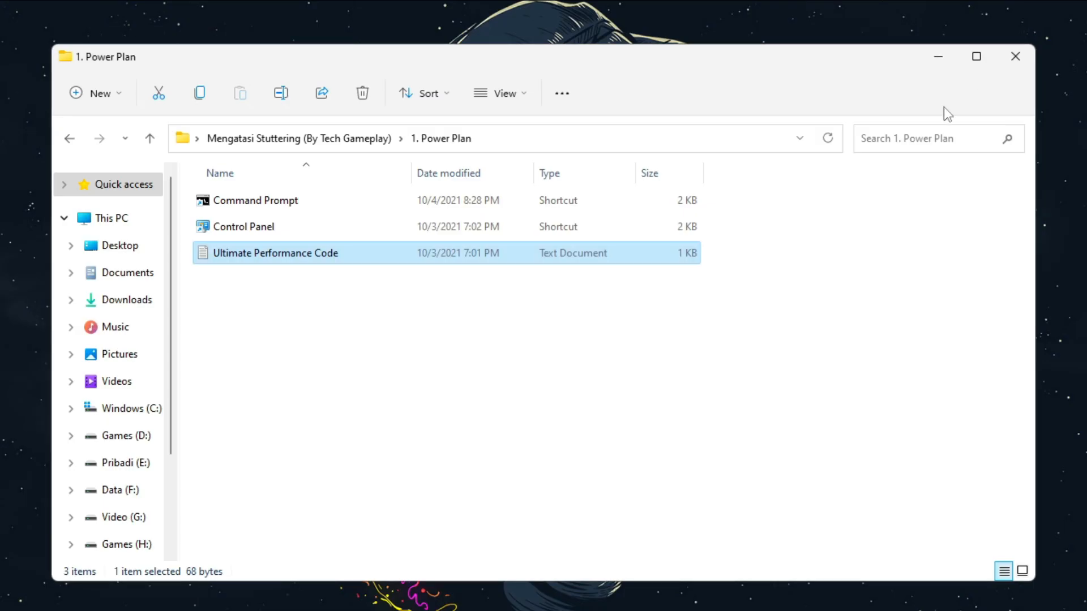
left_click(602, 301)
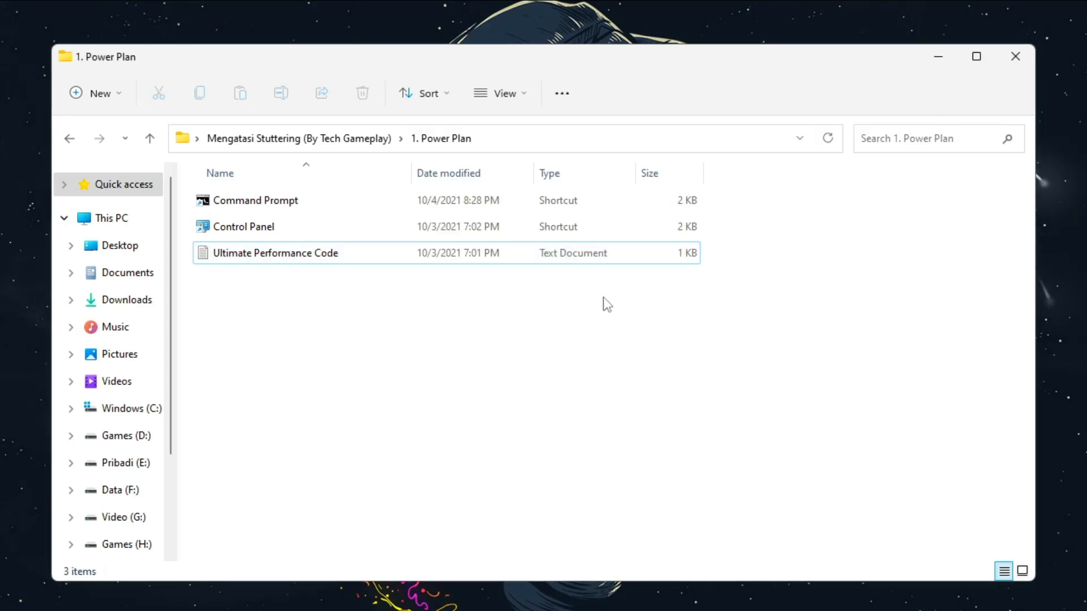
Run the copied command "powercfg -duplicatescheme e9a42b02-d5df-448d-aa00-03f14749eb61" in Command Prompt as administrator, closing its window when done.
left_click(243, 205)
right_click(242, 204)
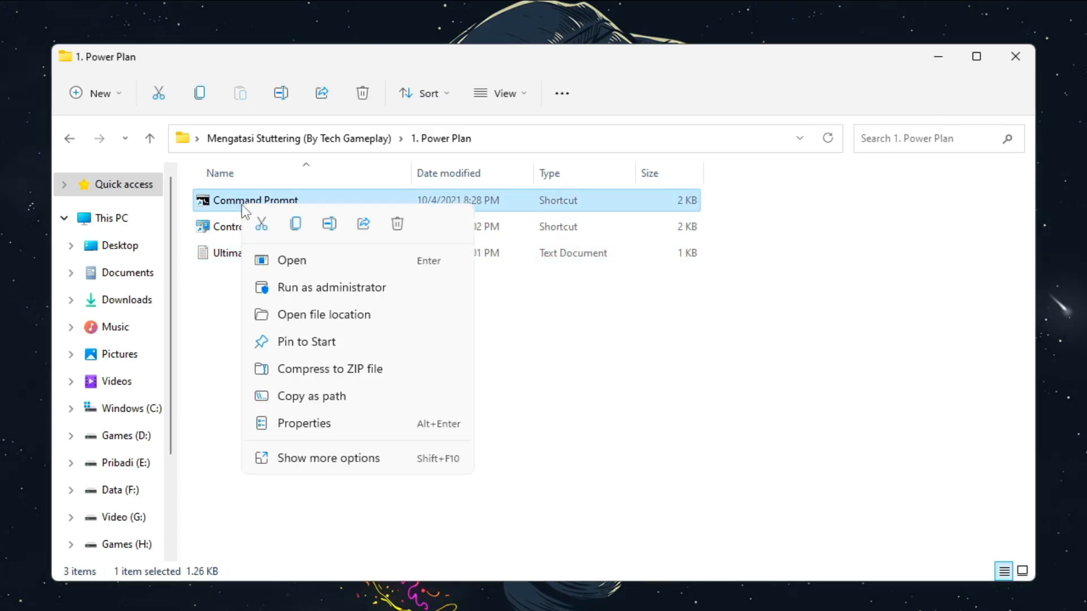
left_click(354, 287)
left_click_drag(235, 3, 499, 106)
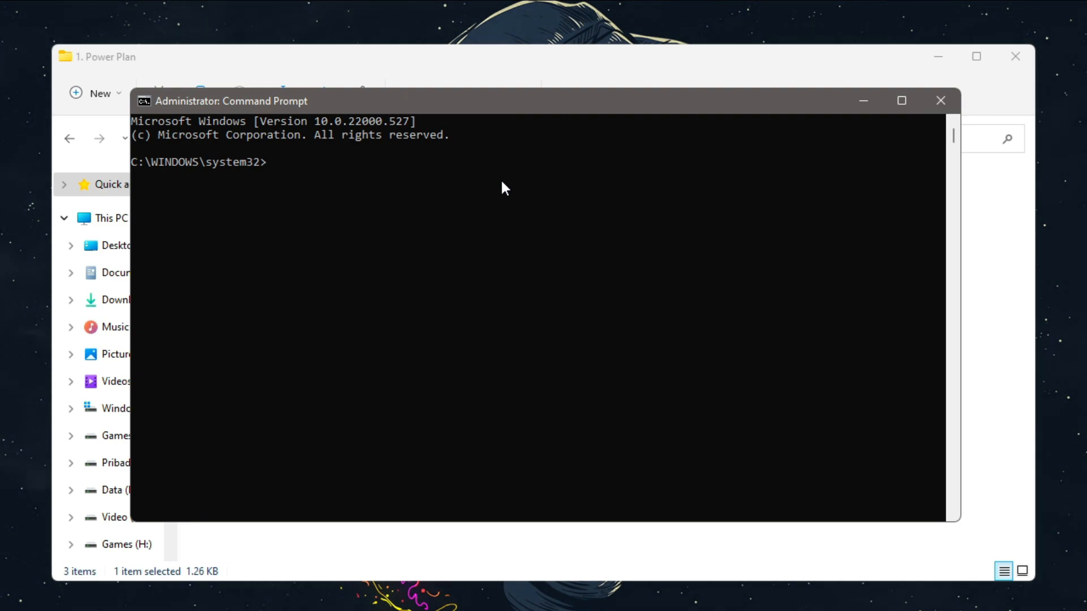
key("ctrl+v")
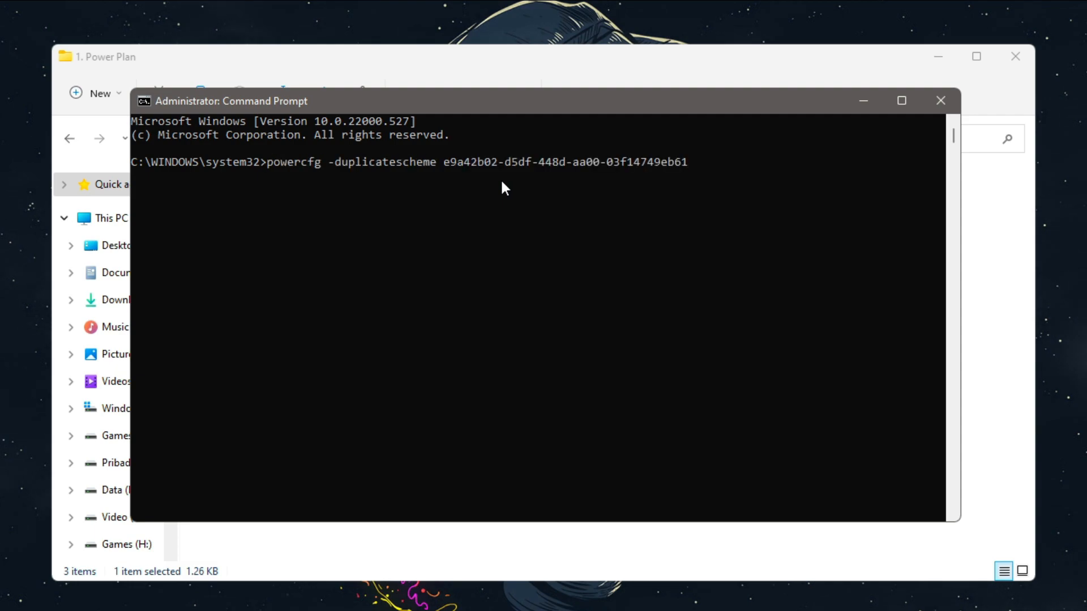
key("Return")
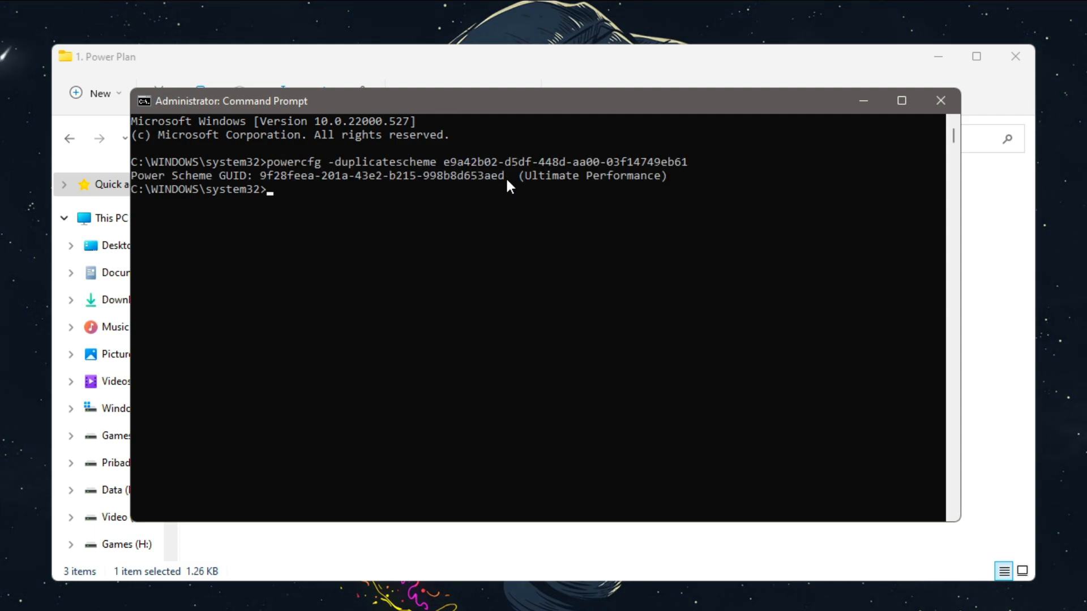
left_click_drag(525, 177, 547, 178)
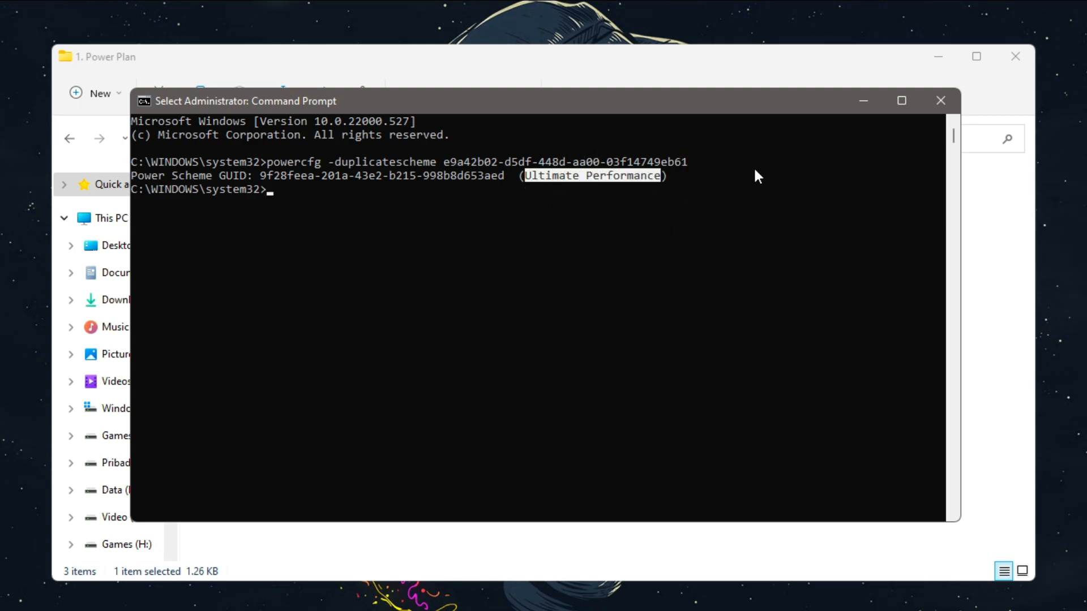
left_click(941, 103)
left_click(716, 298)
Open Control Panel from the folder's shortcut, search for "power" and open Power Options.
left_click(275, 229)
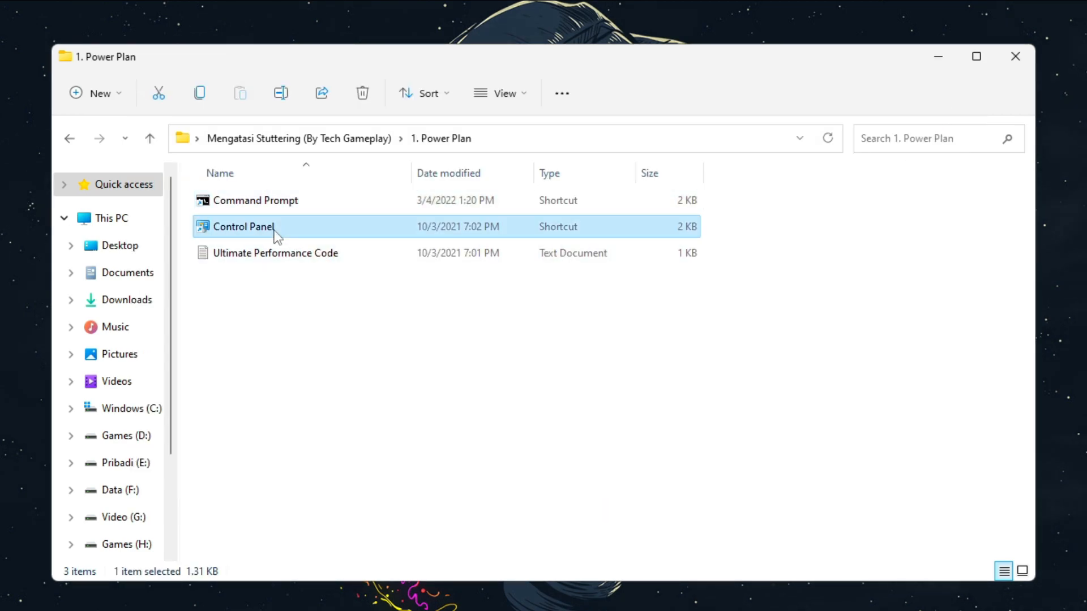
double_click(276, 228)
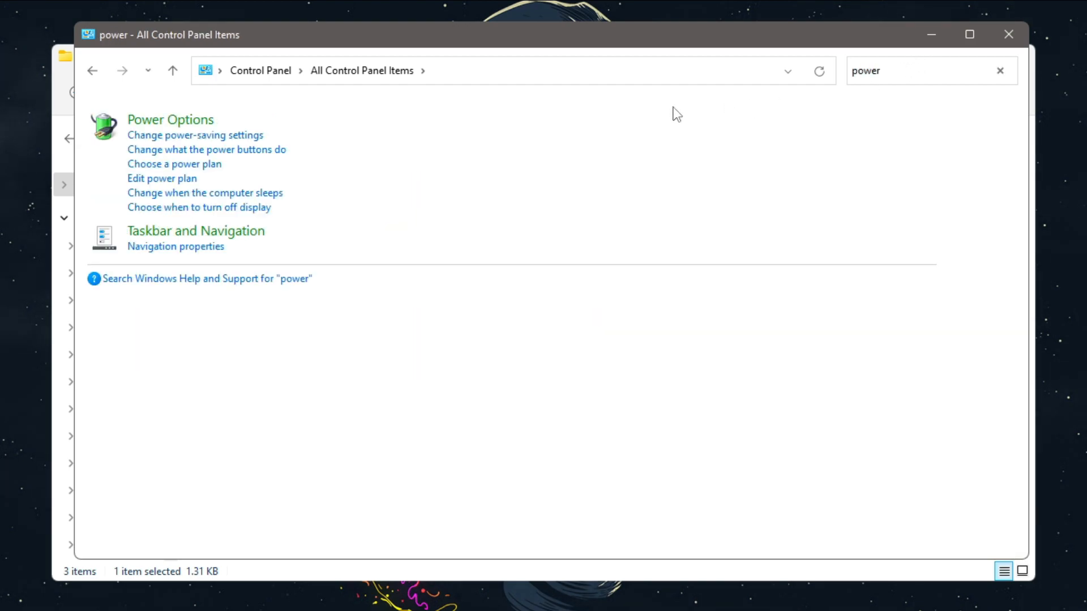
left_click(210, 124)
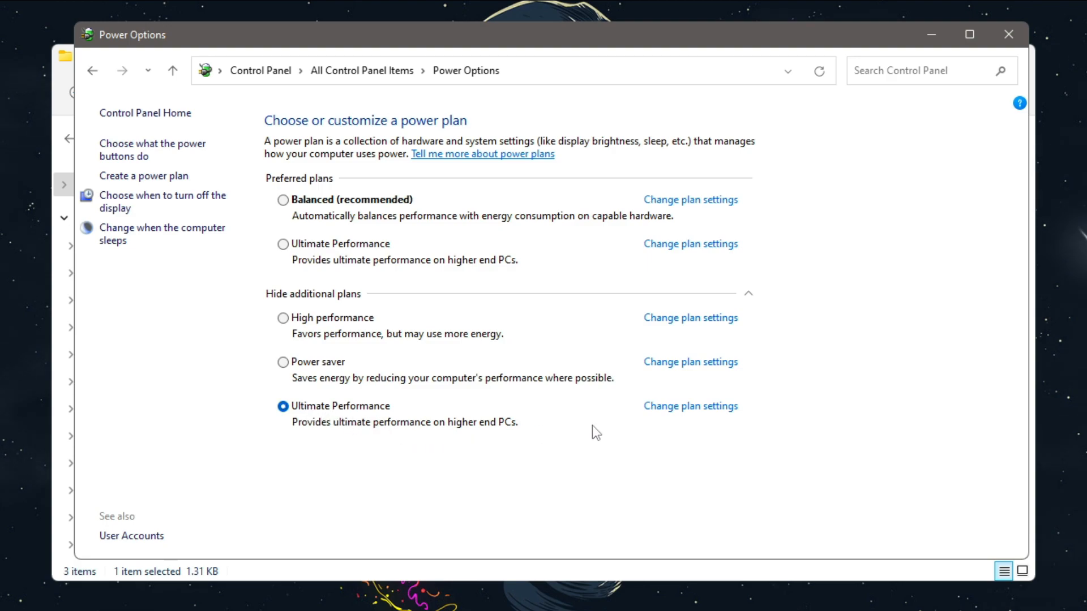
Open the advanced power settings of the Ultimate Performance plan listed under the additional plans.
left_click(689, 407)
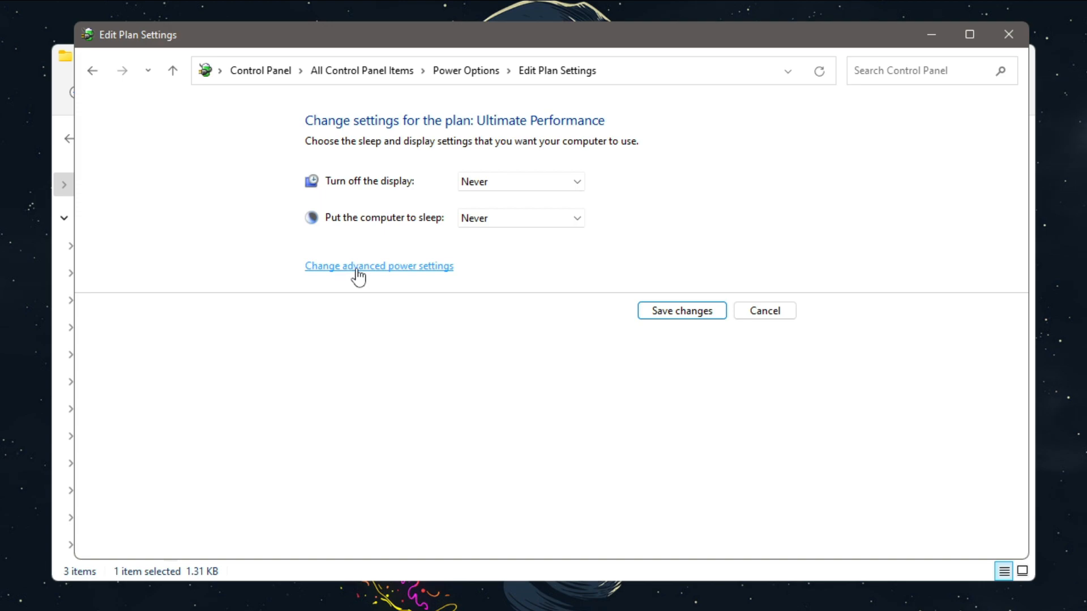
left_click(392, 272)
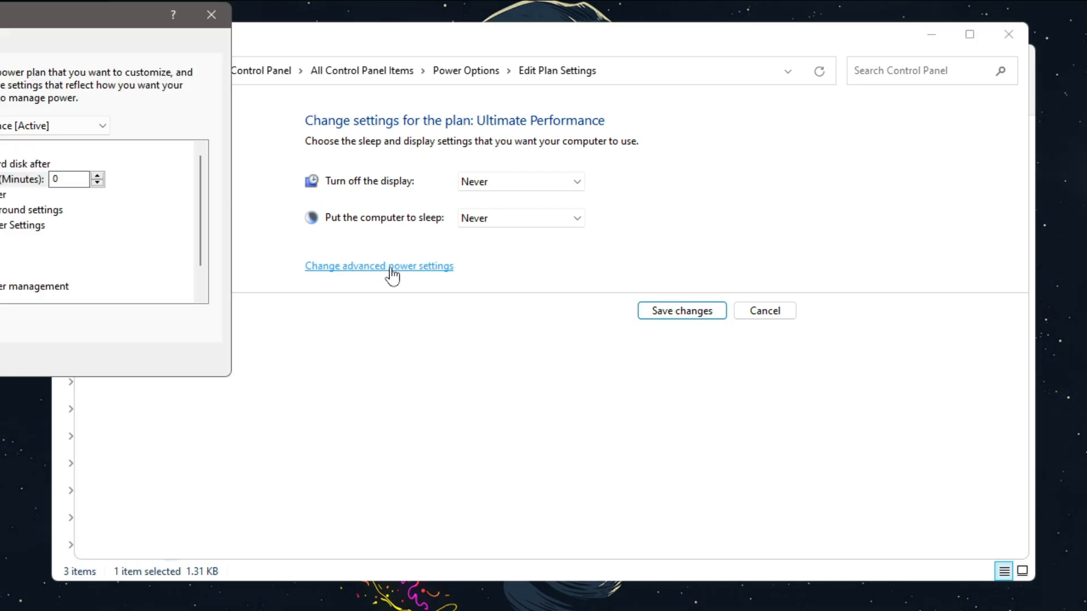
left_click_drag(108, 30, 549, 87)
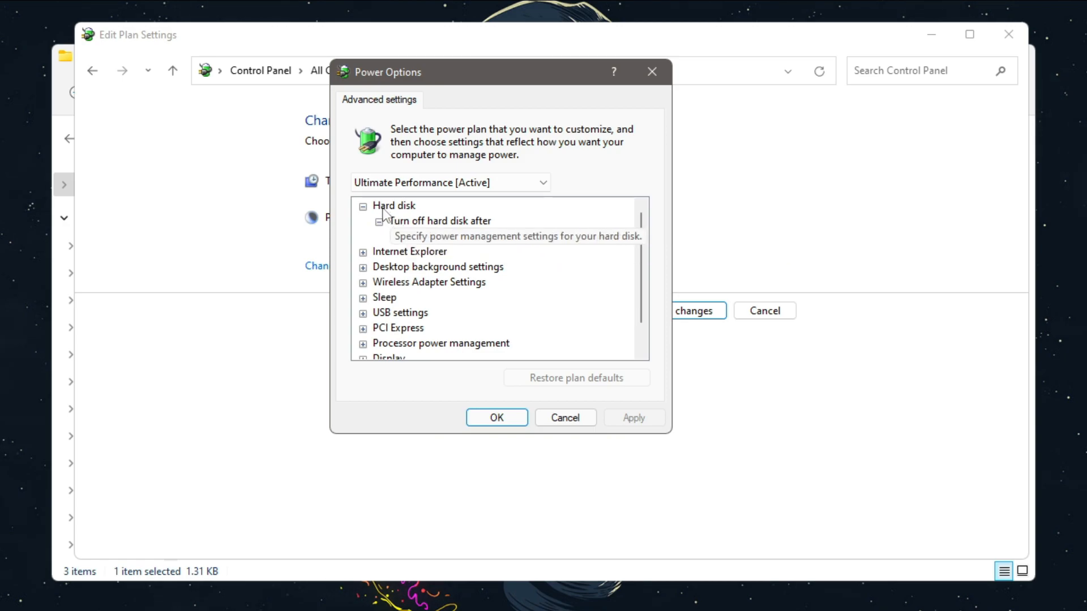
Set "Turn off hard disk after" to 0 minutes and set "Allow wake timers" under Sleep to Disable.
left_click(512, 237)
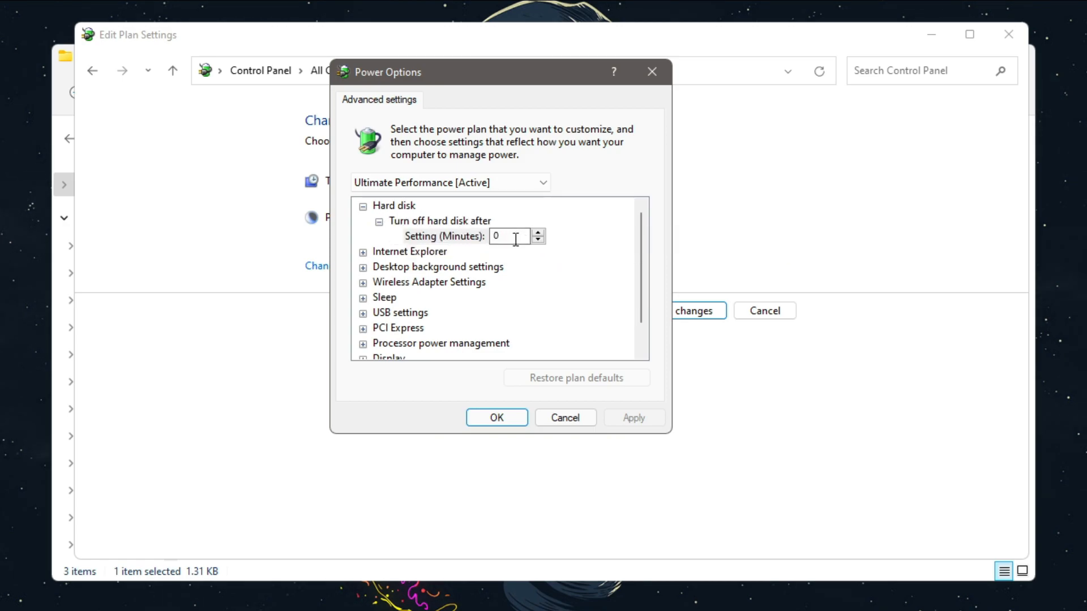
type("0")
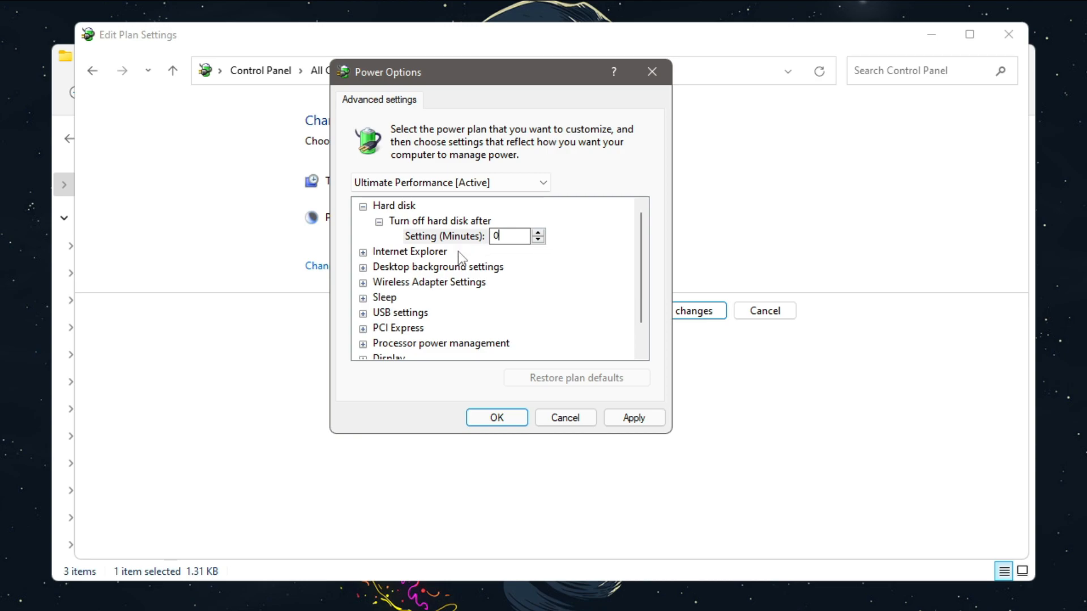
left_click(362, 298)
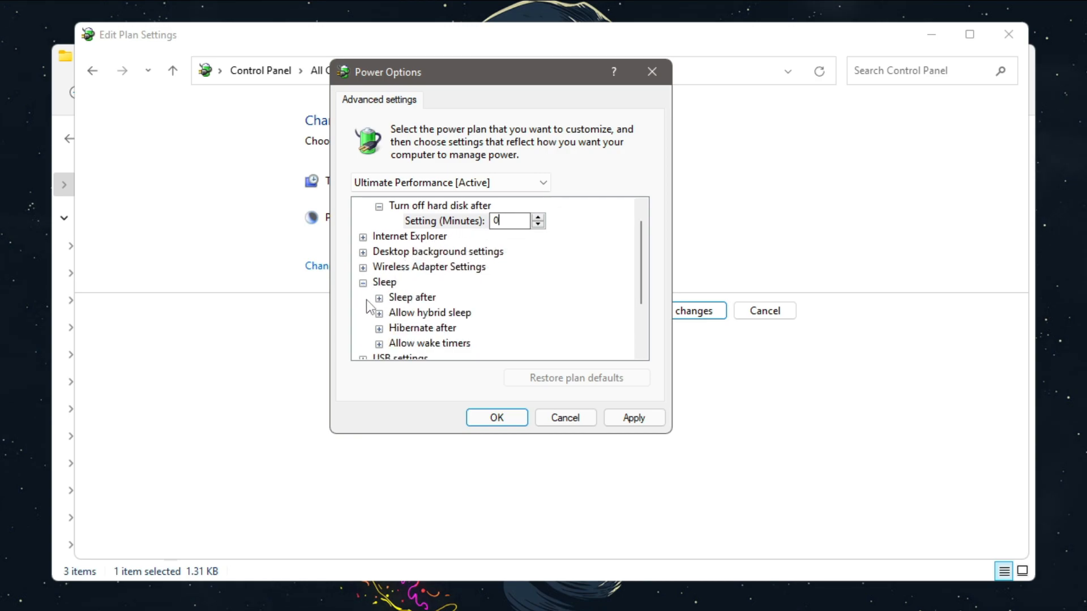
left_click(394, 343)
left_click(379, 344)
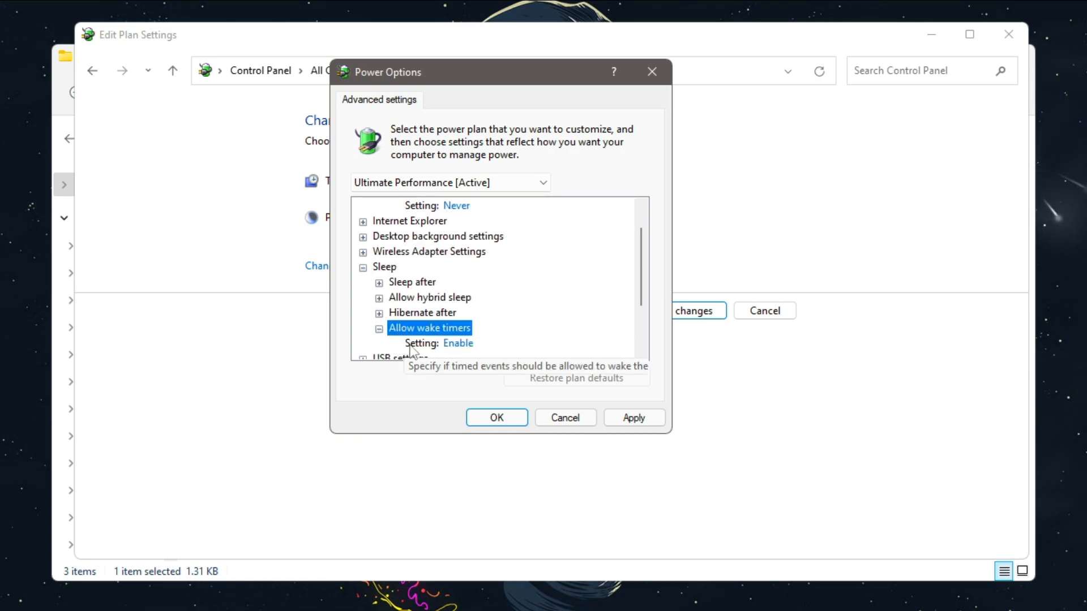
left_click(458, 344)
left_click(475, 345)
left_click(477, 366)
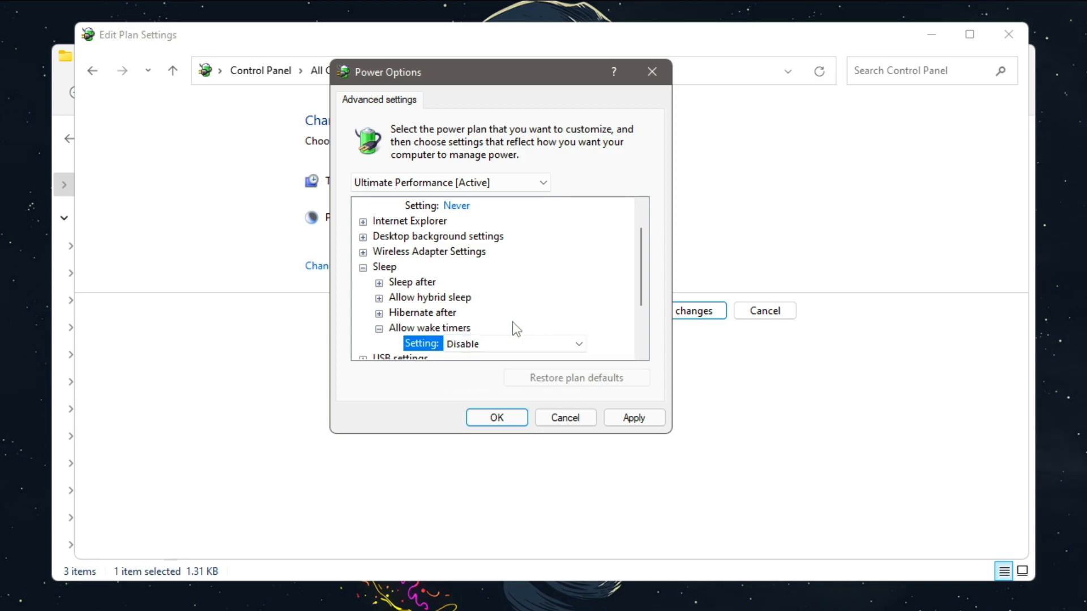
Set the USB selective suspend setting under USB settings to Disabled.
scroll(518, 317, "down", 2)
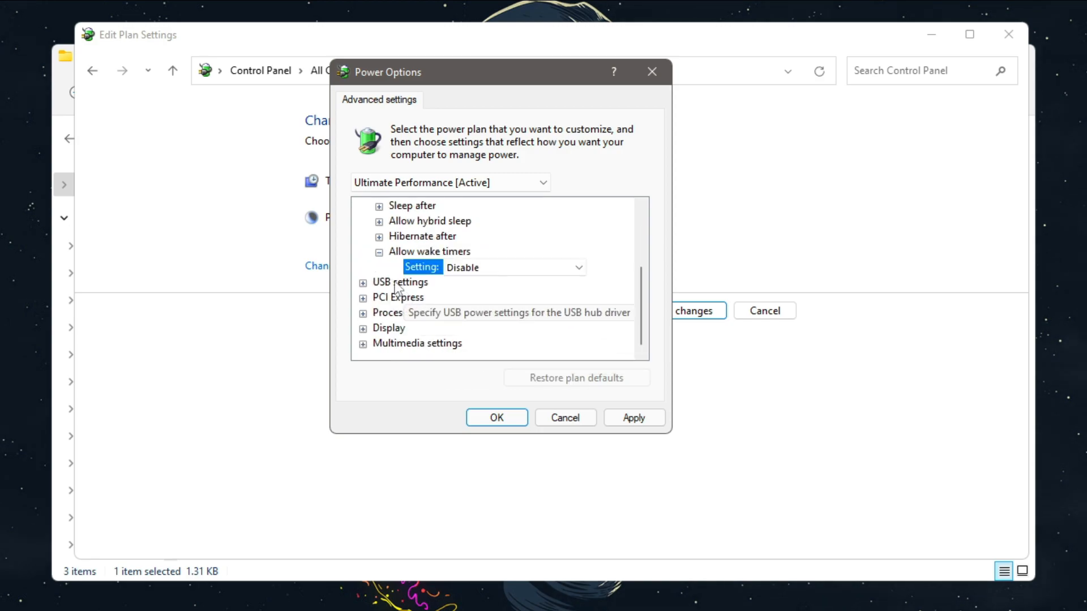
left_click(371, 283)
left_click(364, 283)
left_click(399, 298)
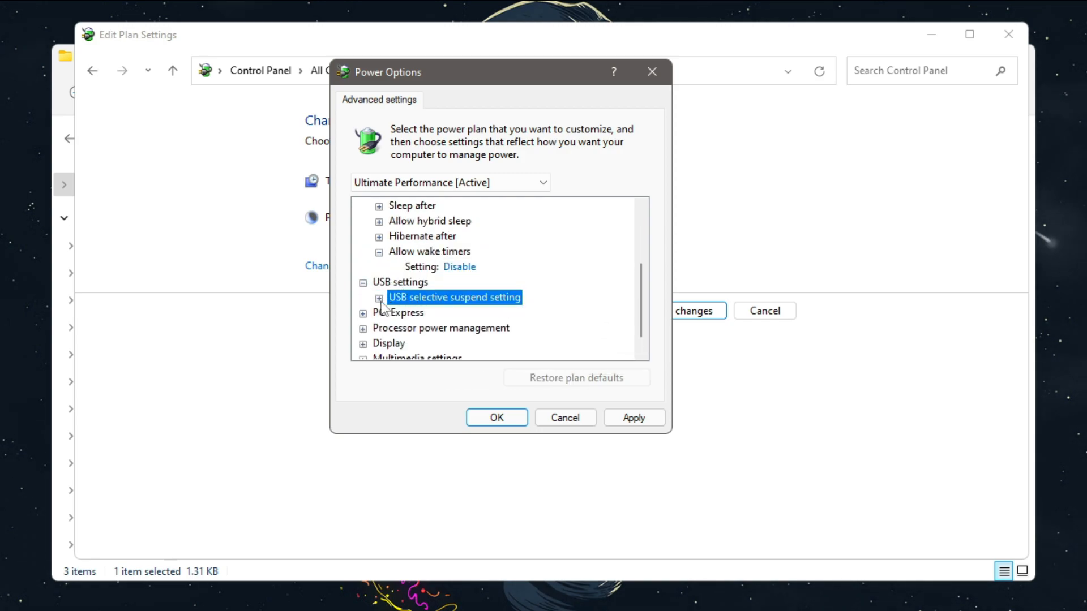
left_click(379, 298)
left_click(460, 313)
left_click(476, 315)
left_click(490, 336)
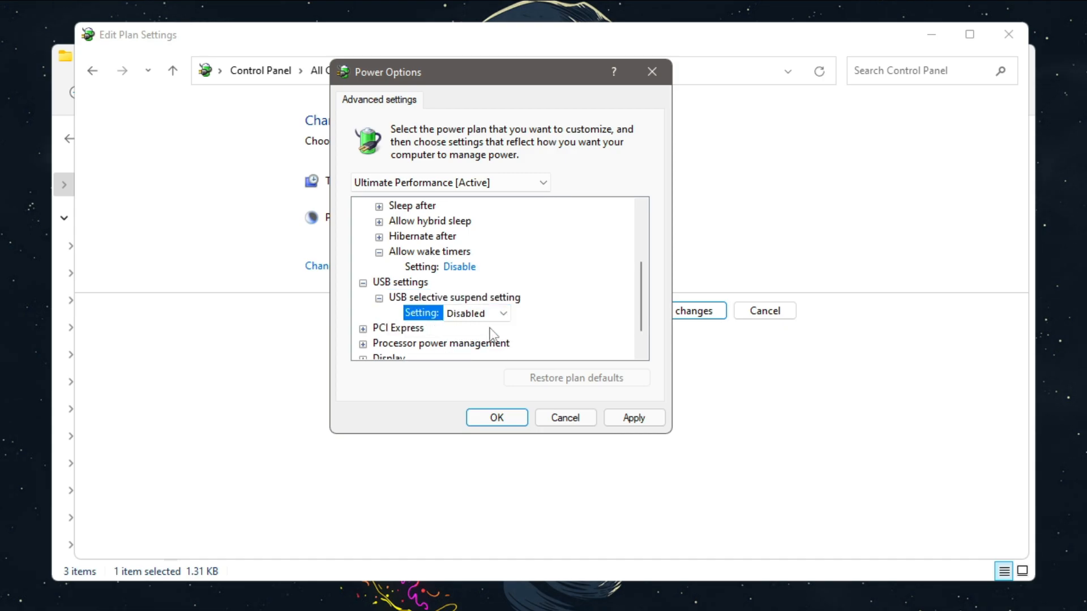
Set Link State Power Management under PCI Express to Off.
scroll(534, 327, "down", 1)
double_click(422, 298)
double_click(453, 312)
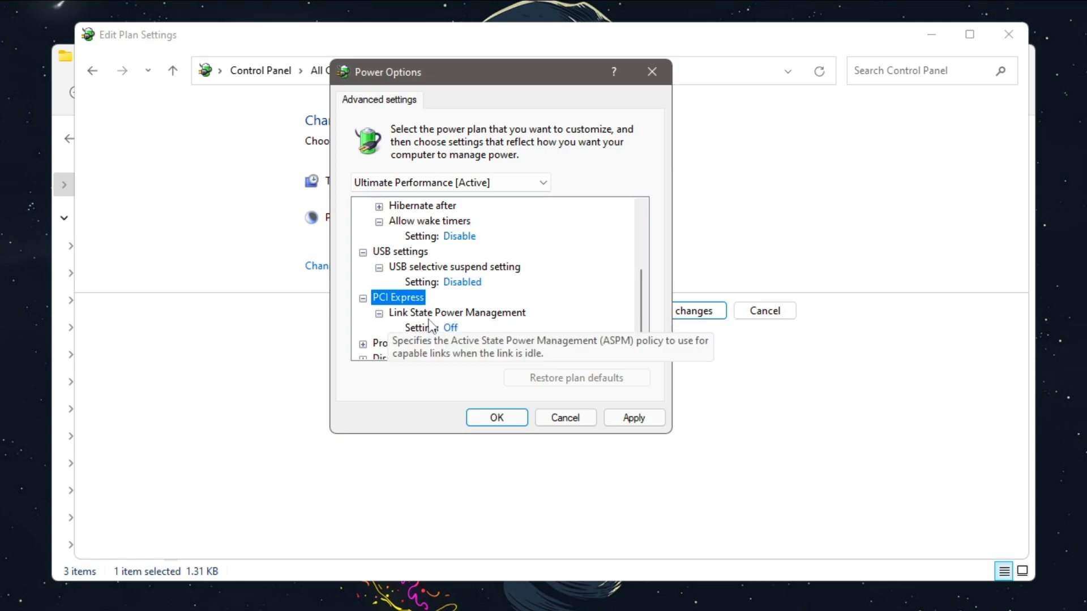
left_click(454, 328)
left_click(488, 329)
left_click(492, 345)
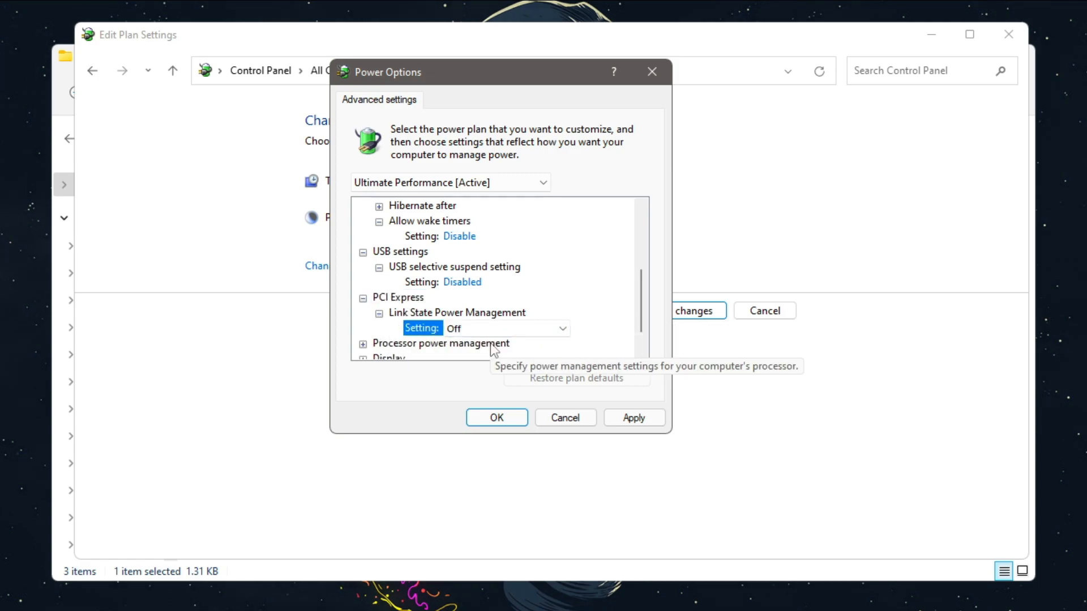
Set the minimum and maximum processor states under Processor power management to 100%.
scroll(374, 320, "down", 1)
left_click(363, 314)
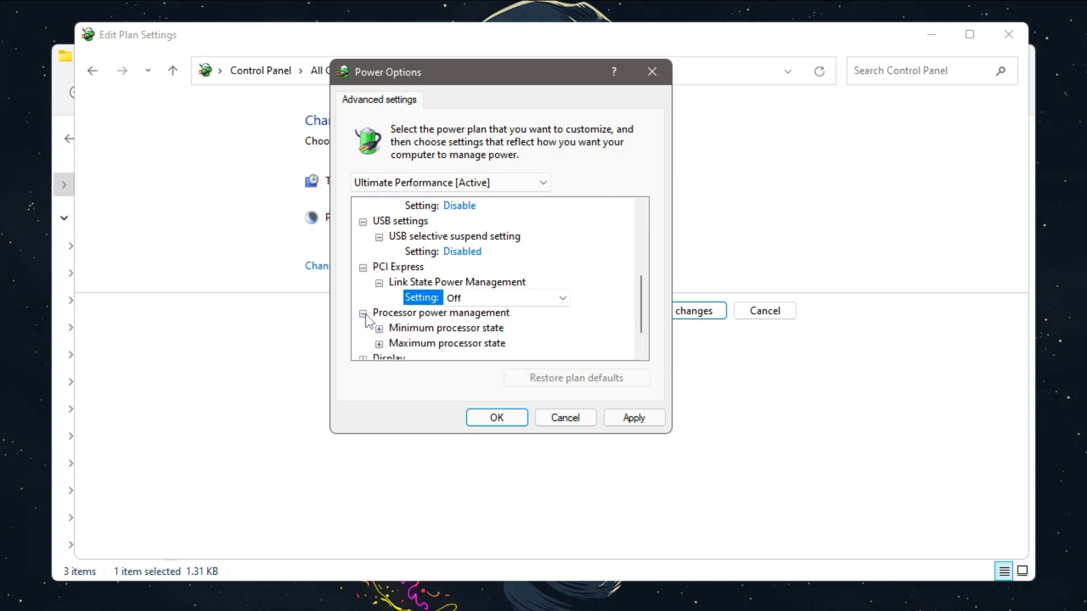
left_click(379, 329)
scroll(379, 325, "down", 1)
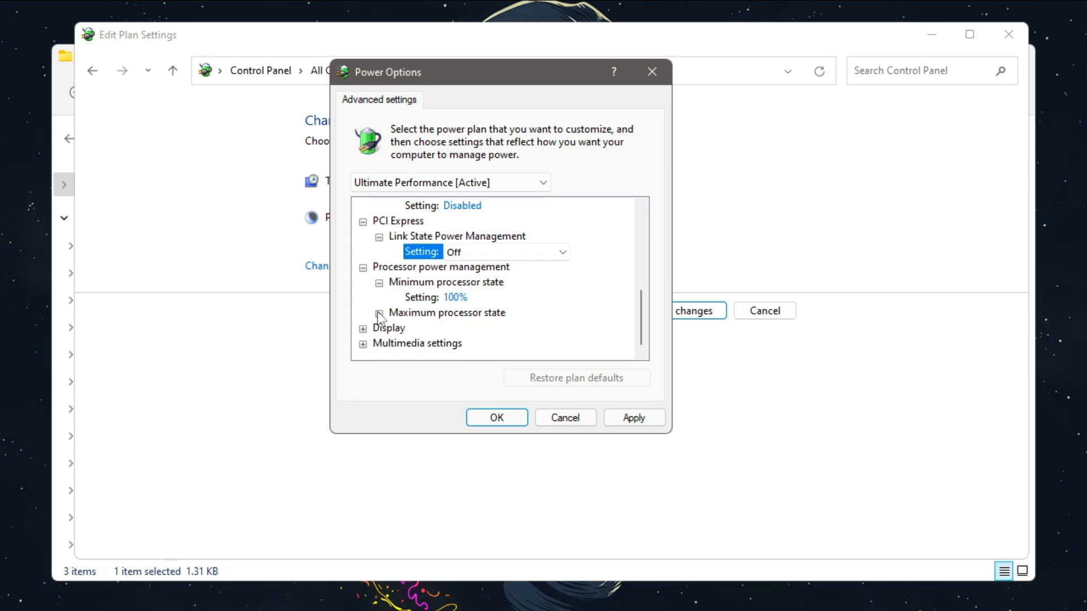
left_click(378, 313)
left_click(436, 298)
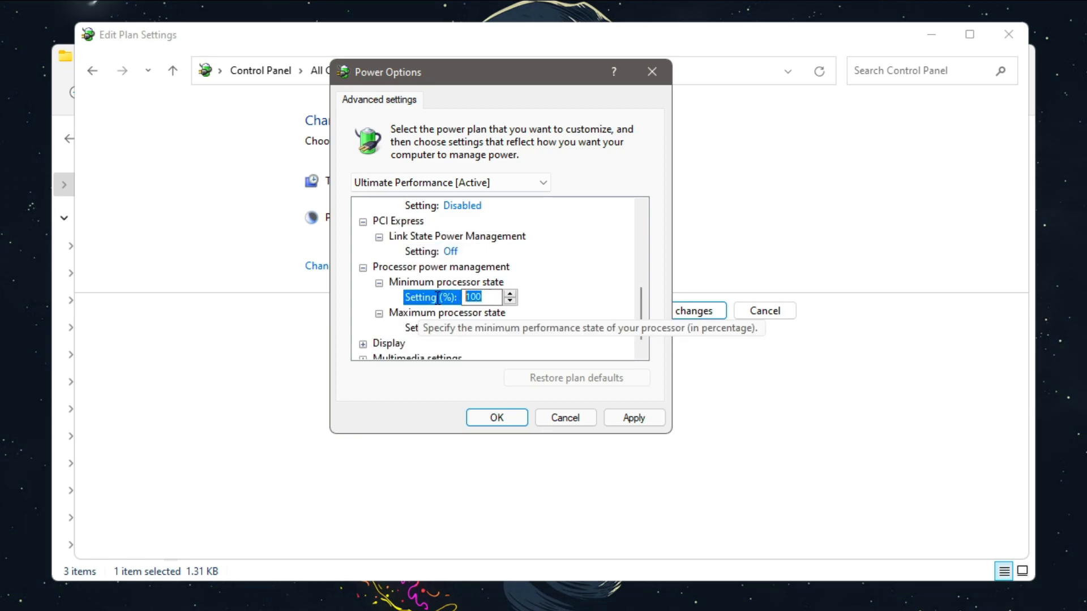
left_click(454, 329)
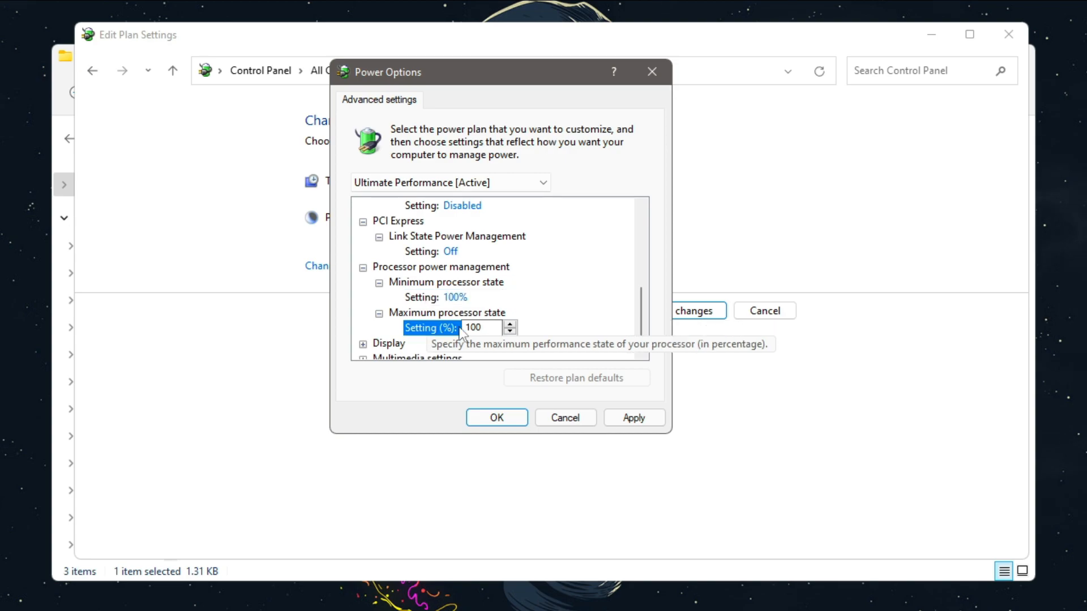
type("10")
Apply and confirm the advanced power settings, and save the changes to the Ultimate Performance plan.
left_click(629, 418)
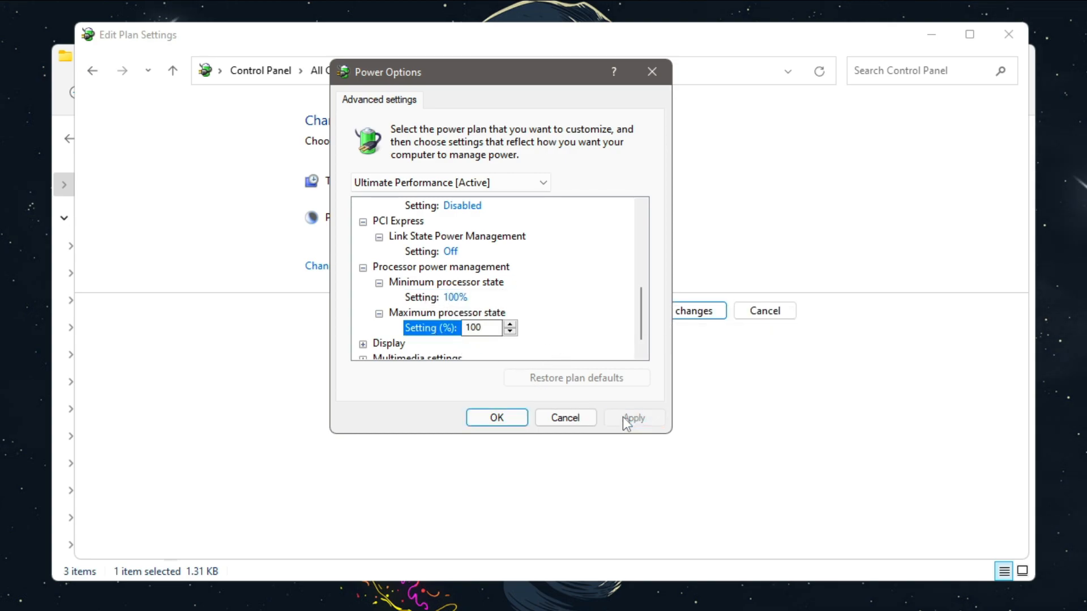
left_click(512, 418)
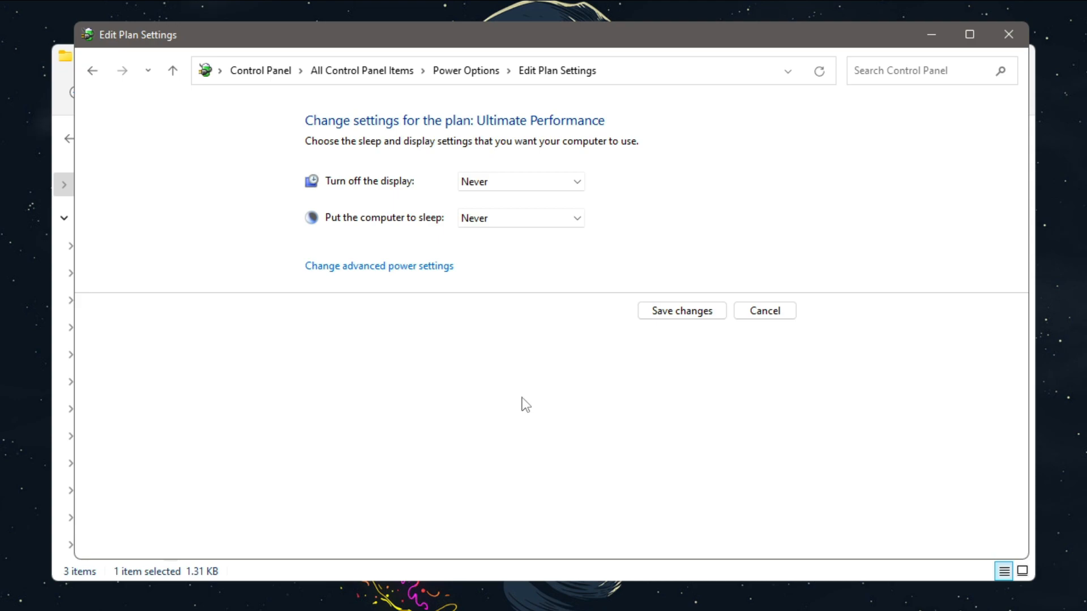
left_click(679, 316)
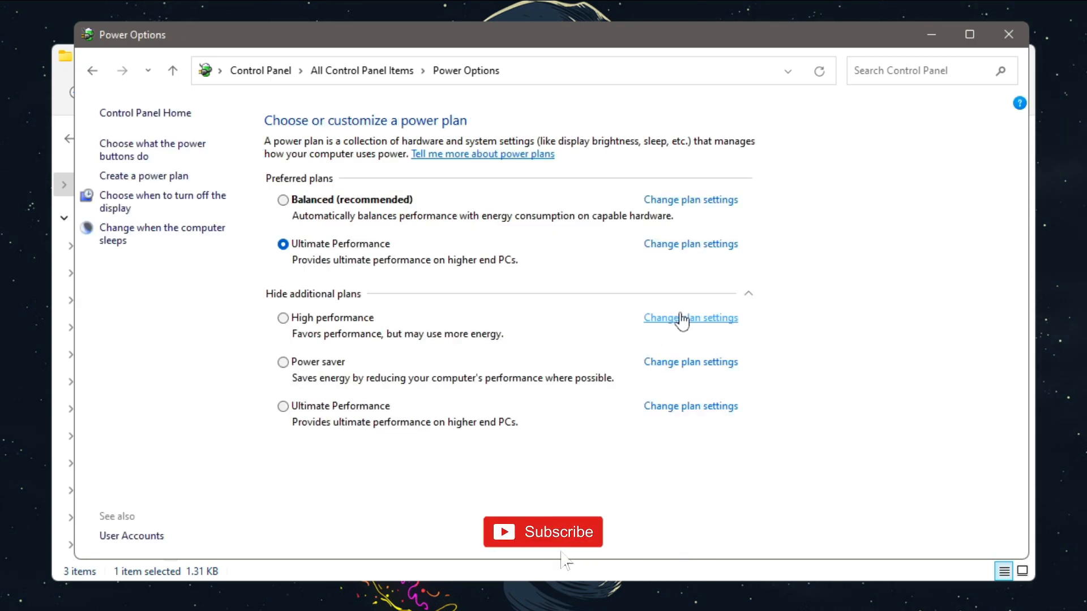
Close the Power Options window and open the "2. MSI" folder in Mengatasi Stuttering (By Tech Gameplay).
left_click(1009, 35)
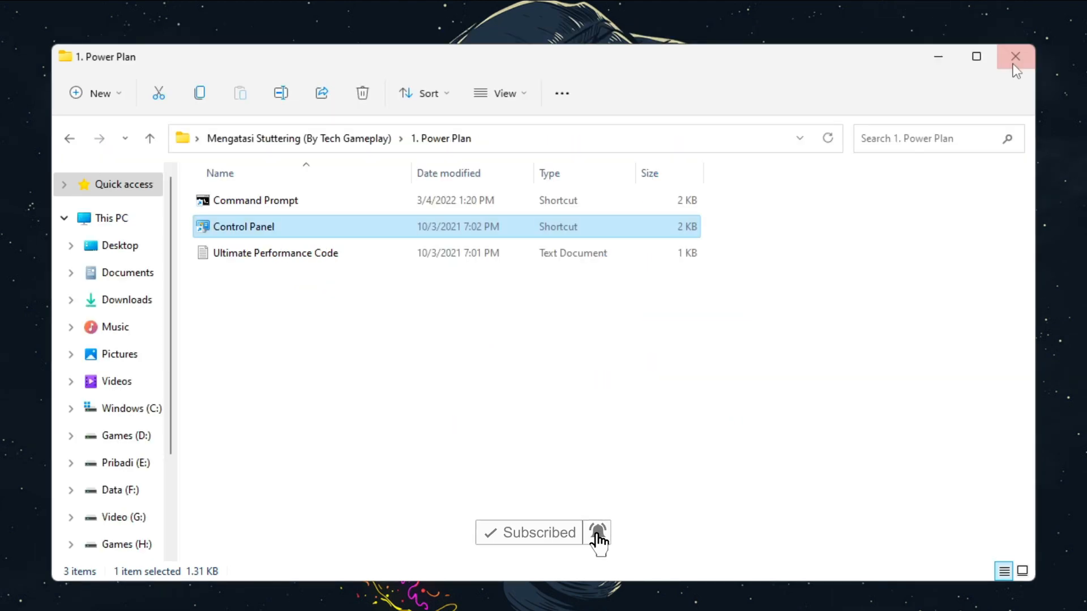
left_click(705, 310)
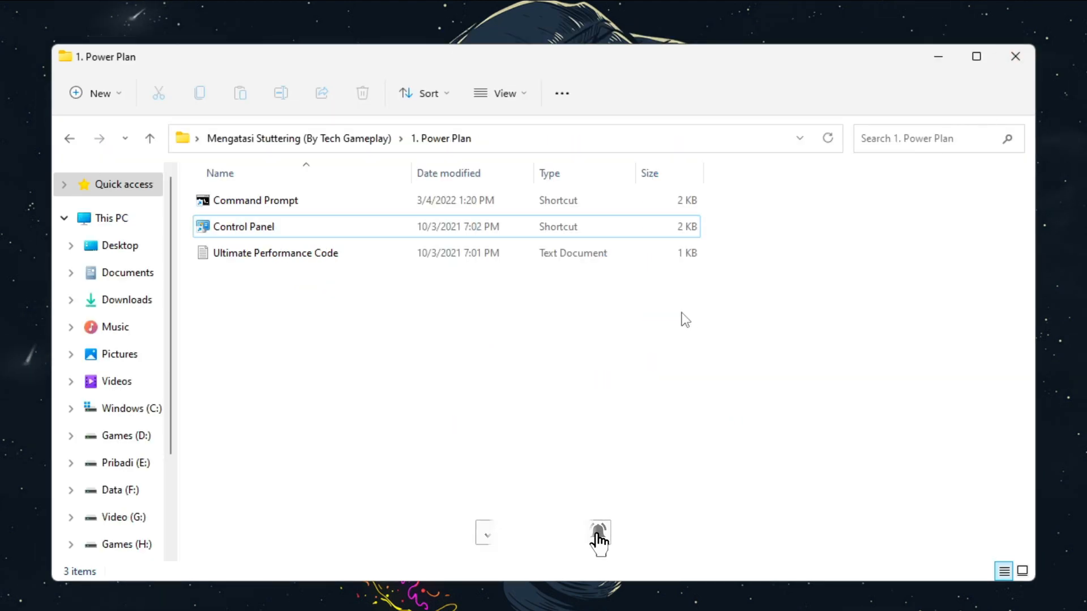
left_click(356, 134)
left_click(416, 357)
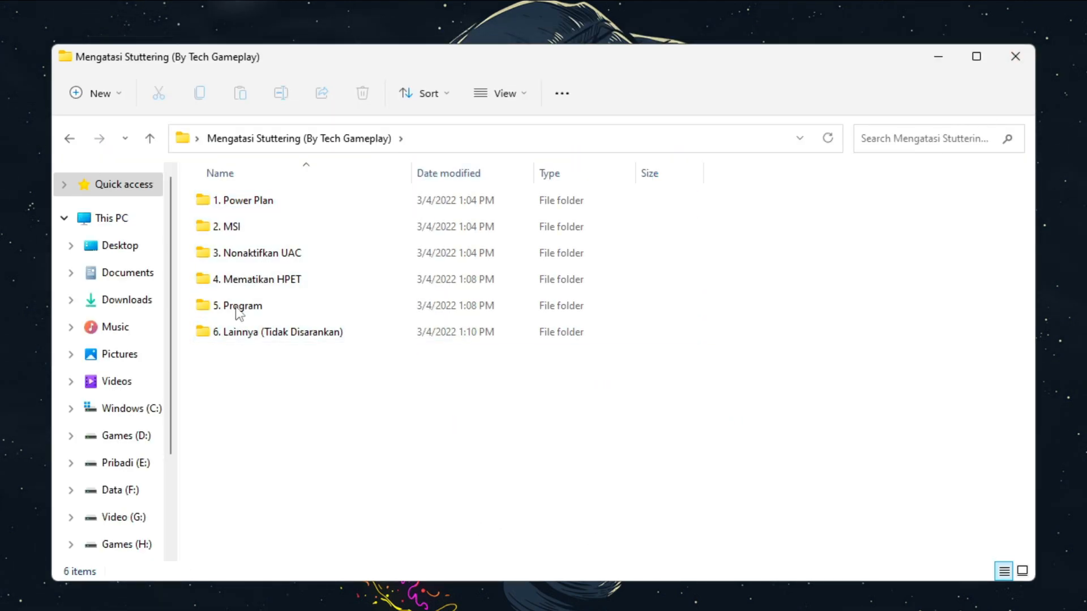
double_click(261, 228)
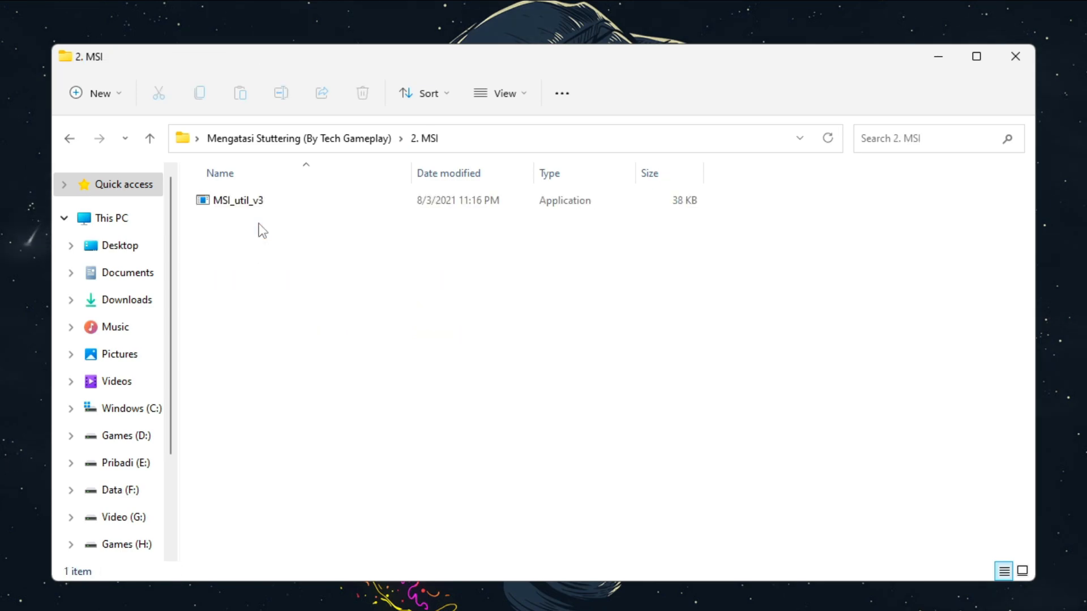
Launch MSI_util_v3 and move its window up so the full device list is in view.
mouse_move(271, 204)
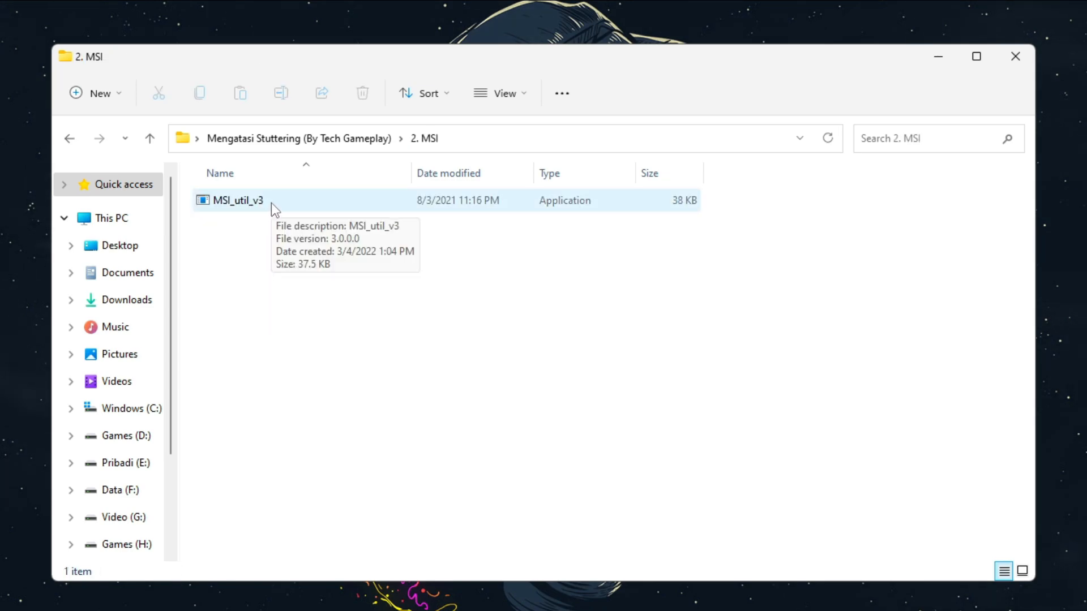
right_click(269, 205)
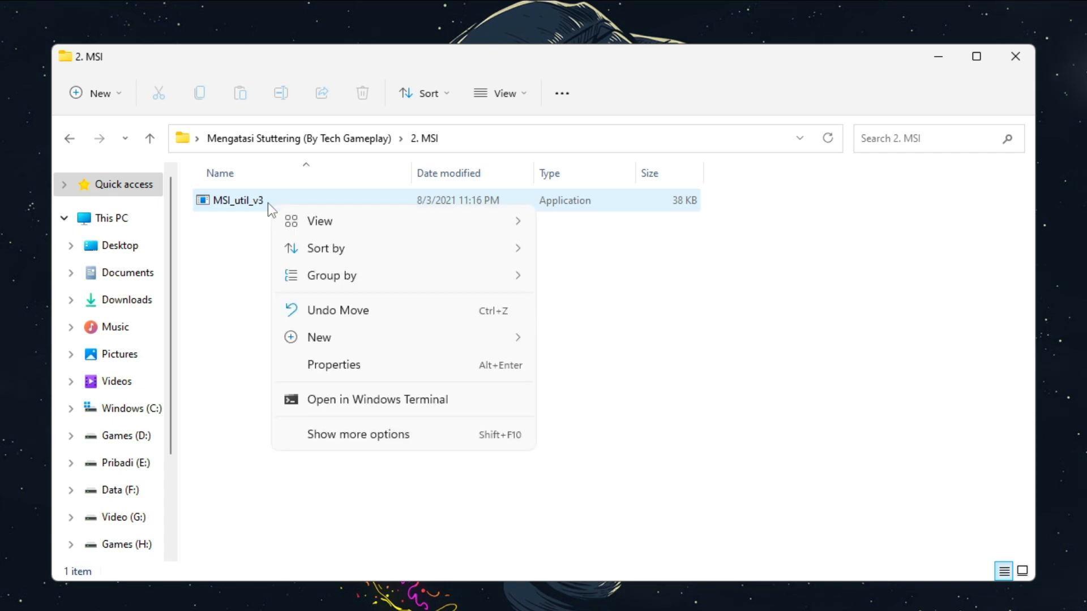
key("Escape")
right_click(275, 223)
left_click(304, 286)
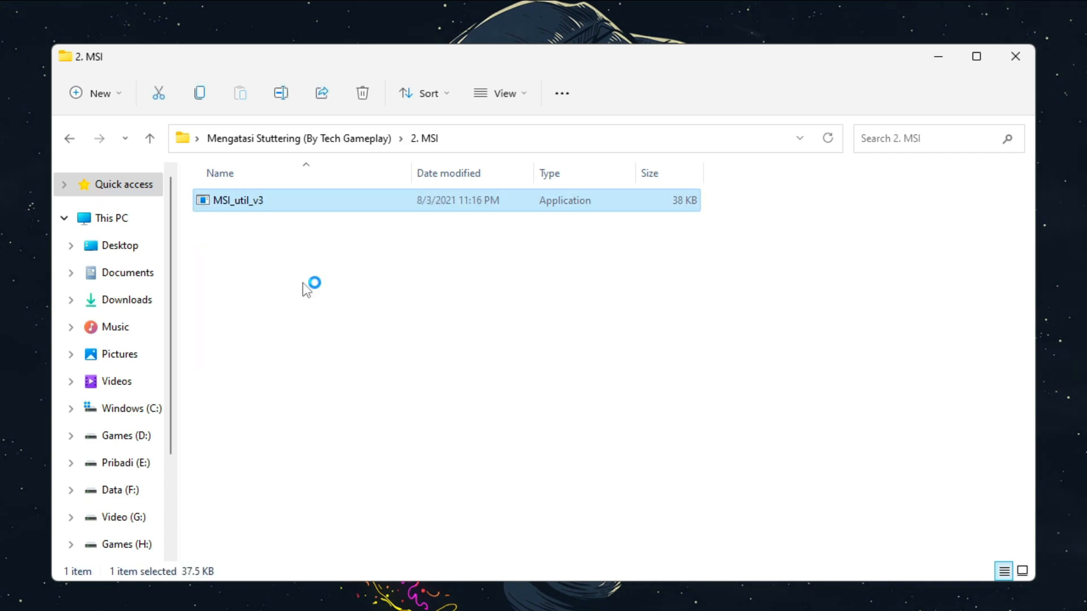
left_click_drag(358, 43, 557, 2)
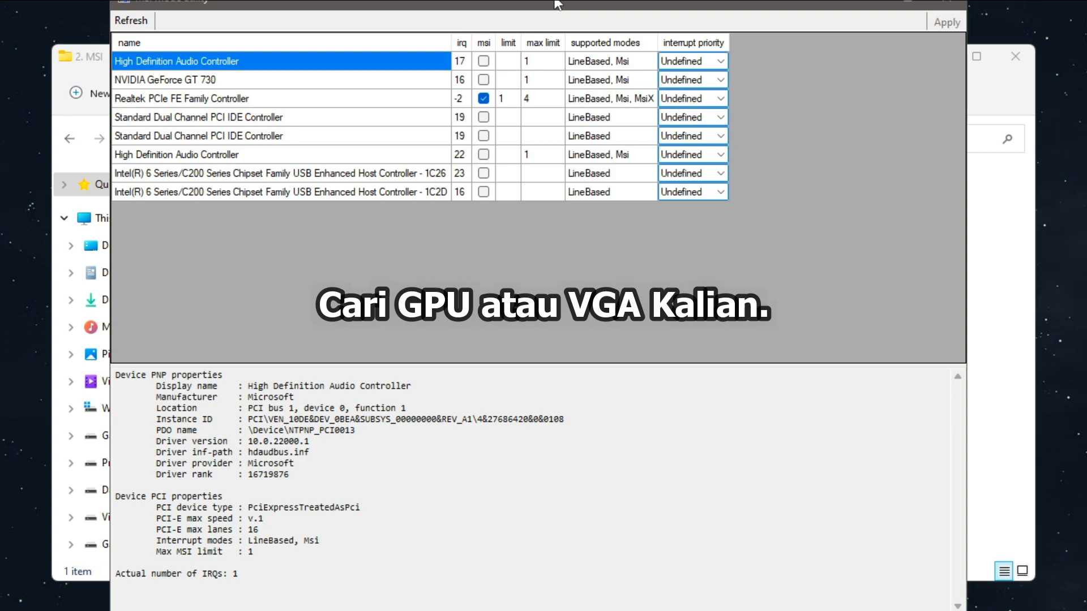
Enable MSI mode for the NVIDIA GeForce GT 730 with High interrupt priority, apply the changes, and close the utility.
left_click(308, 80)
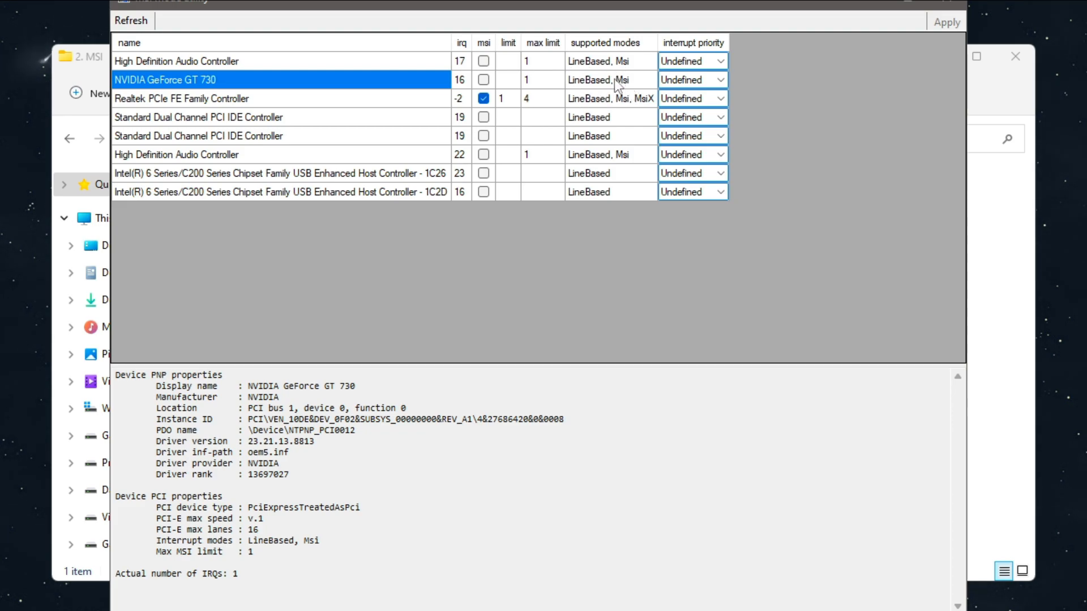
left_click(484, 80)
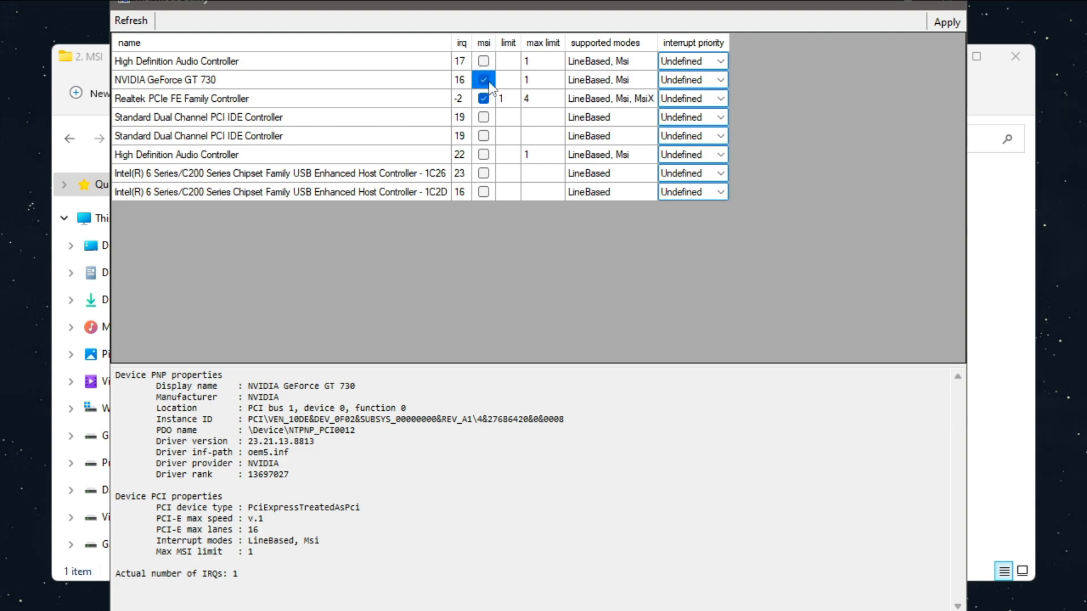
left_click(725, 80)
left_click(691, 135)
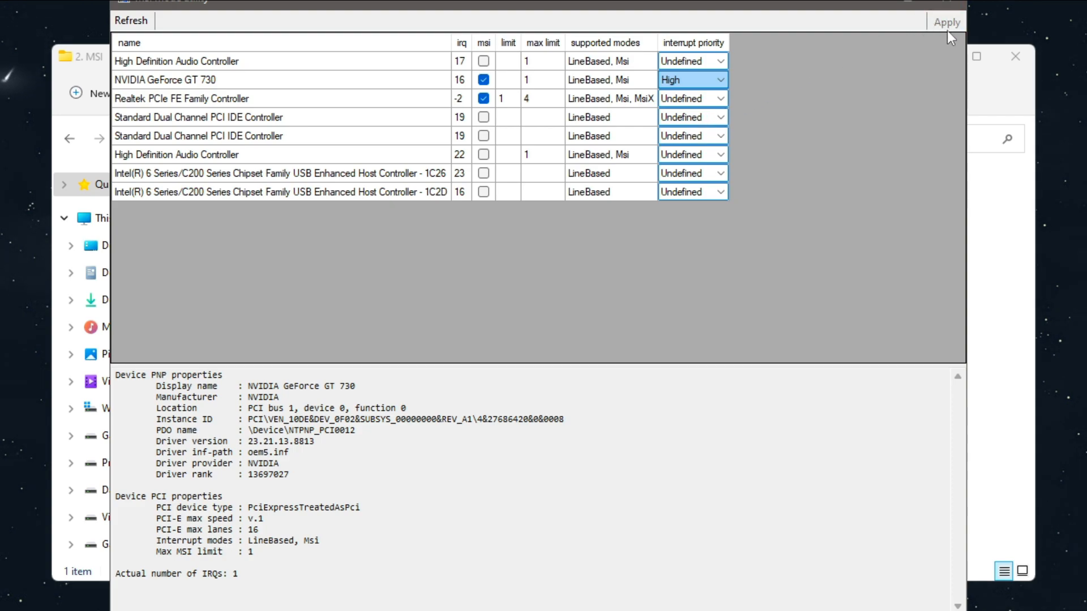
left_click(951, 3)
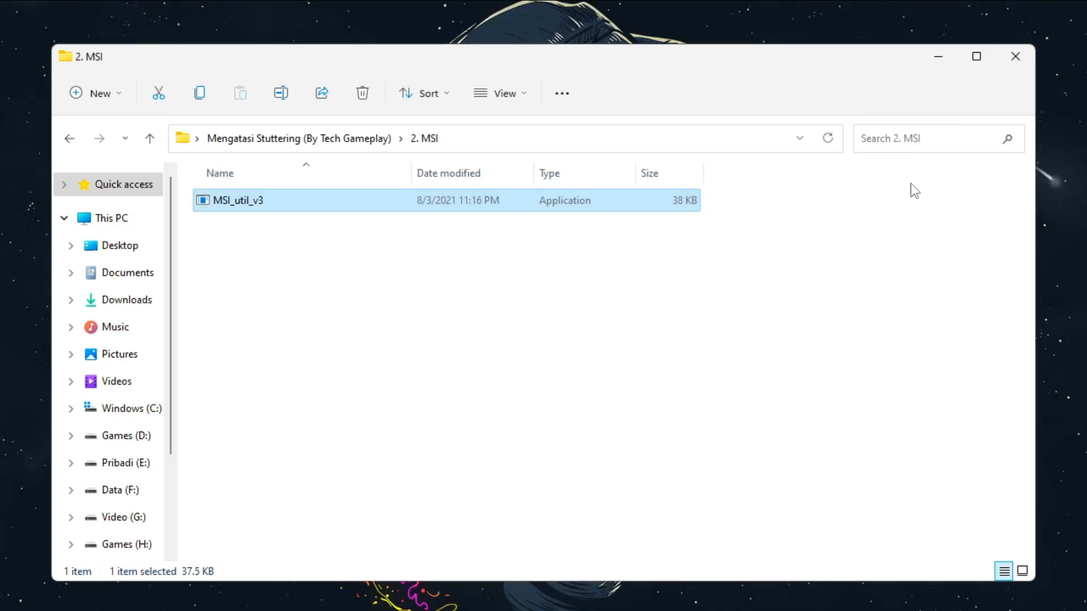
Merge the Menonaktifkan UAC registration file from the "3. Nonaktifkan UAC" folder into the registry, confirming the import.
left_click(340, 145)
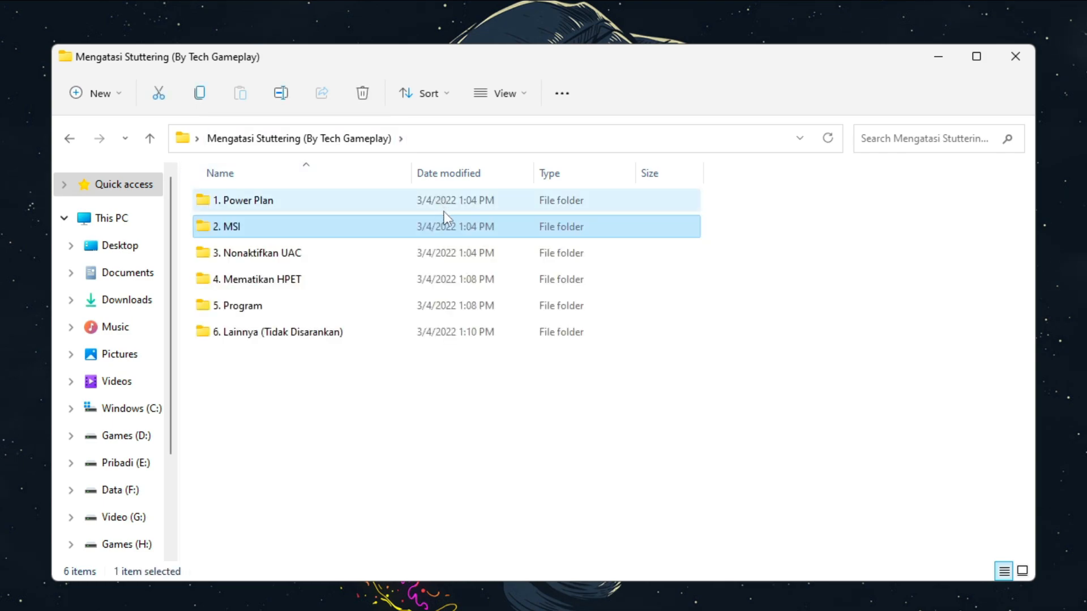
double_click(289, 260)
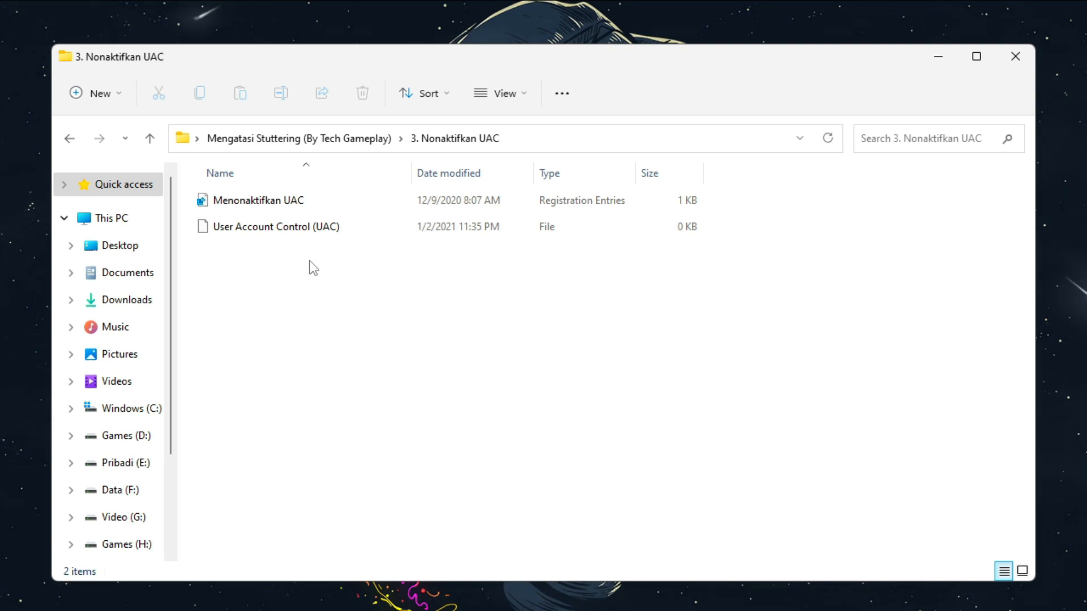
right_click(275, 206)
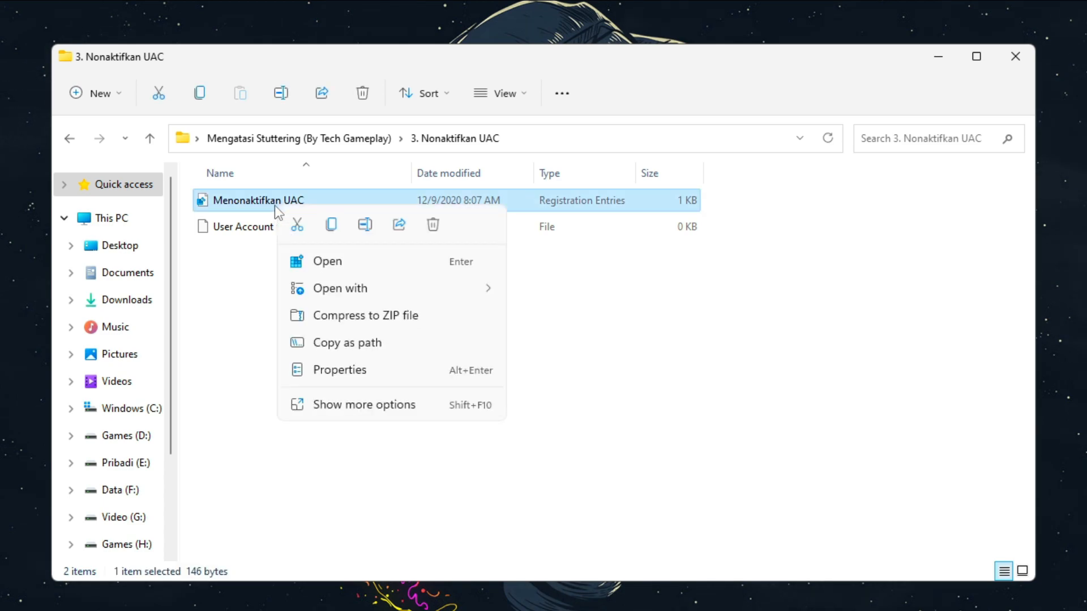
left_click(334, 404)
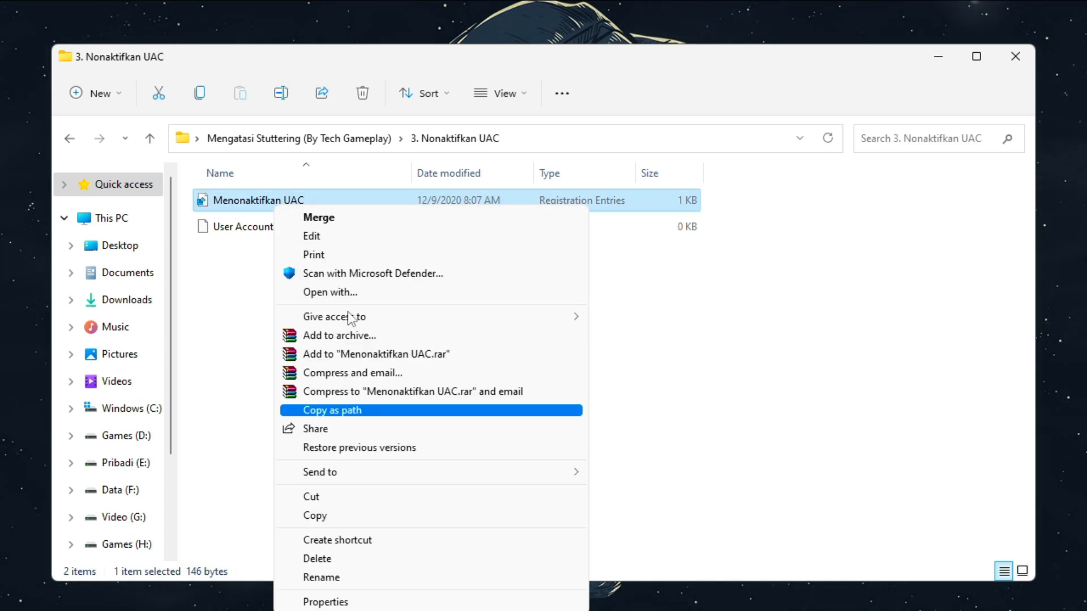
left_click(333, 221)
left_click(663, 320)
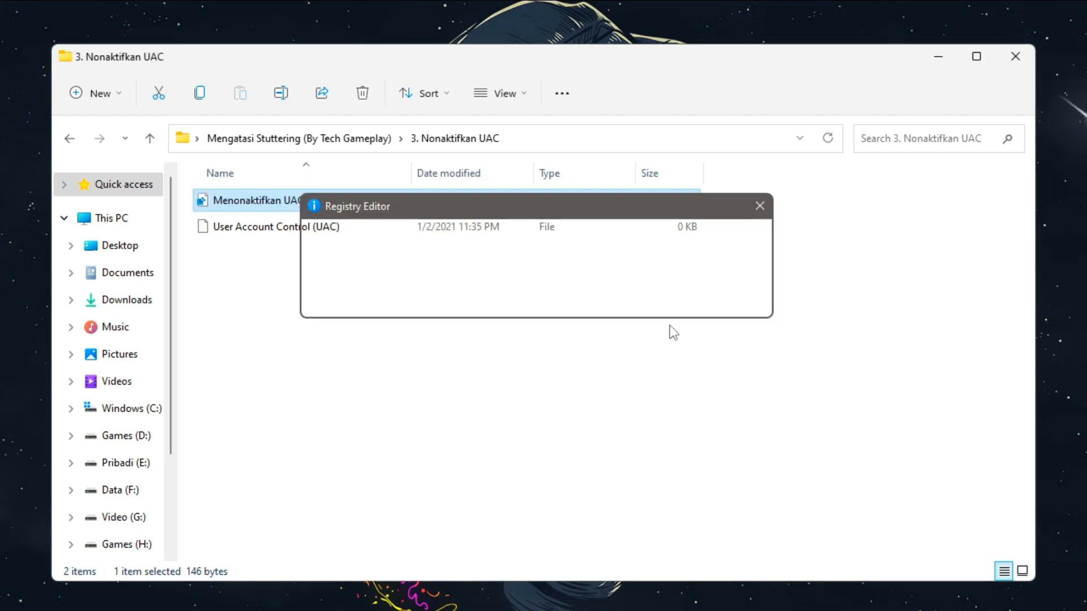
left_click(750, 301)
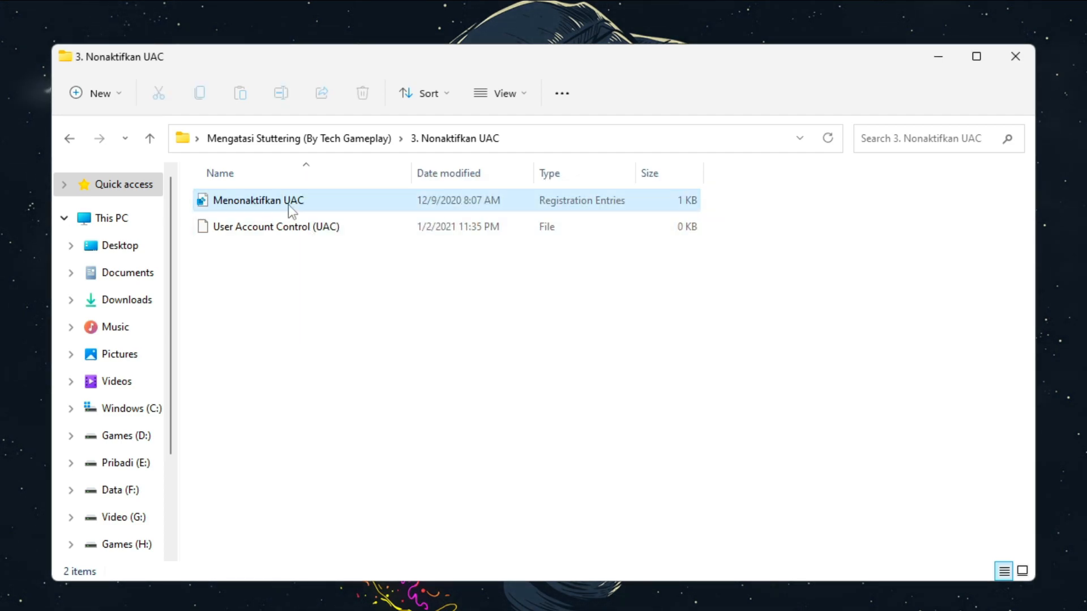
Open Device Manager from the "4. Mematikan HPET" folder and move its window to the middle of the screen.
left_click(278, 141)
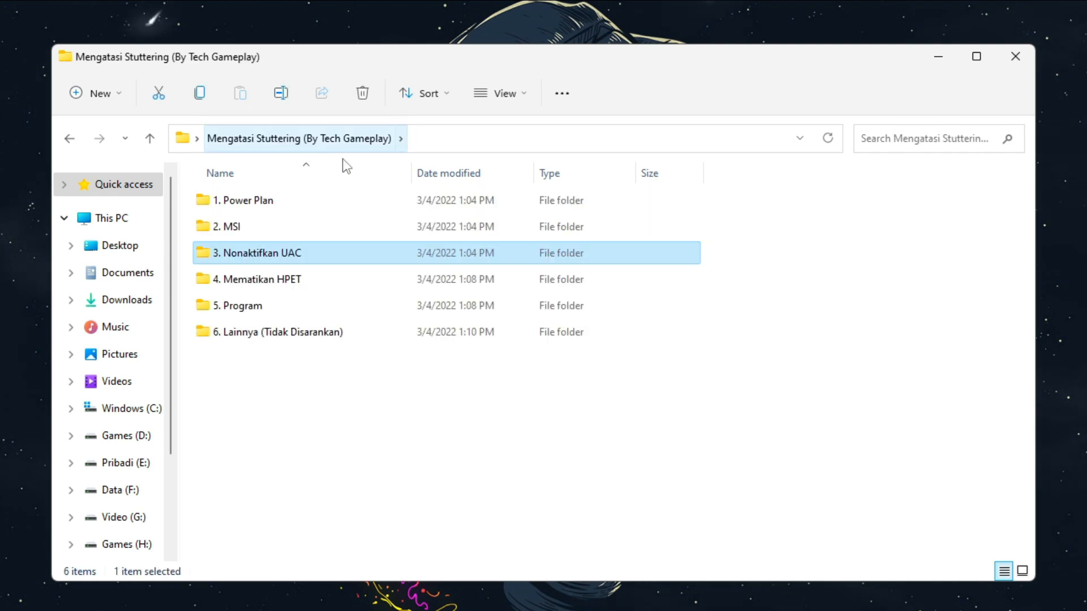
double_click(300, 282)
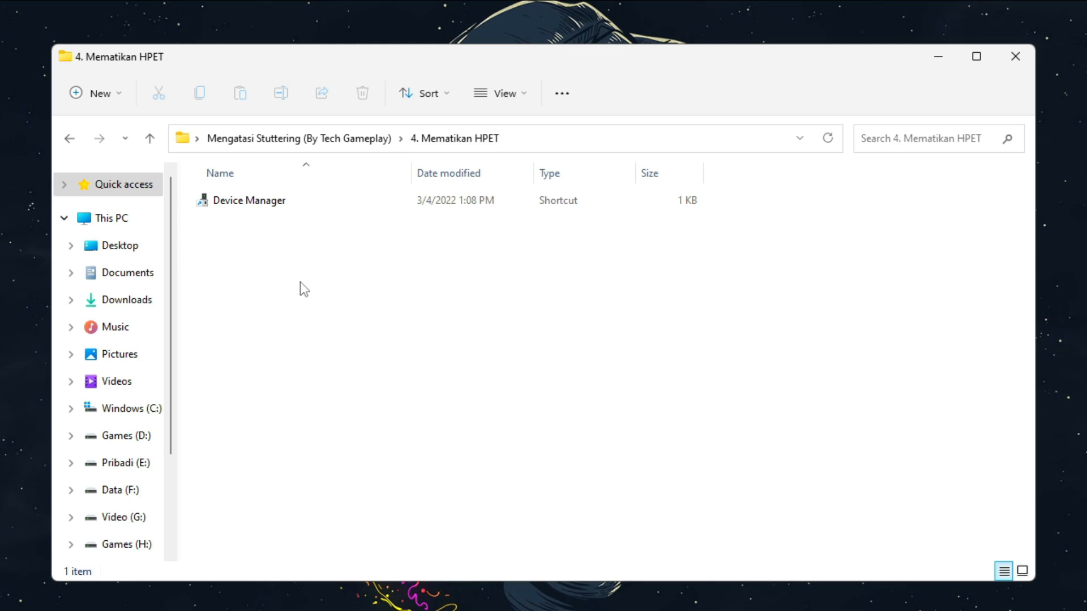
right_click(300, 282)
left_click(314, 264)
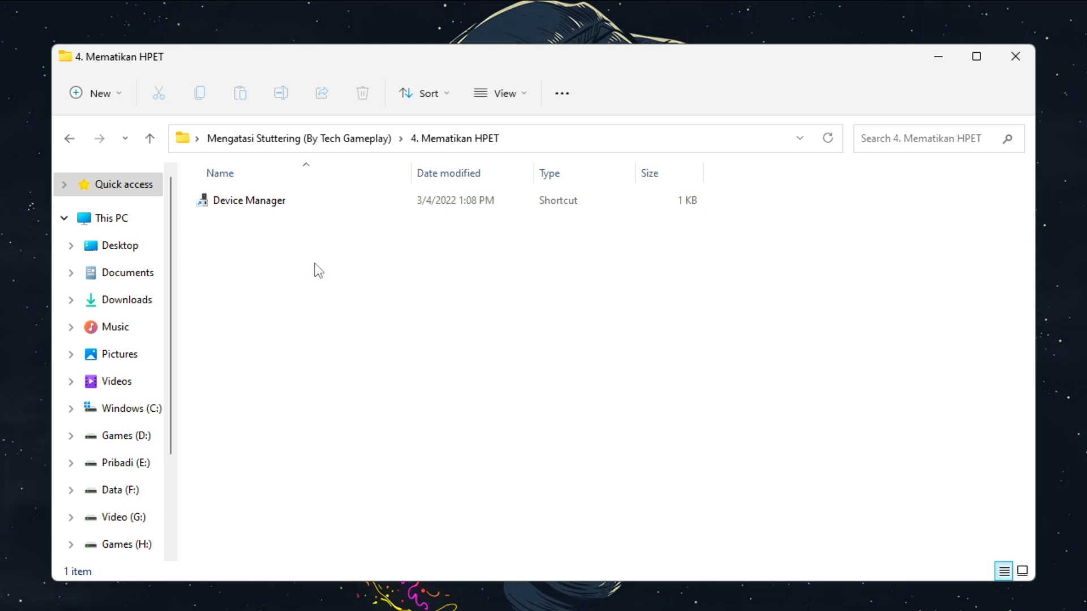
double_click(263, 203)
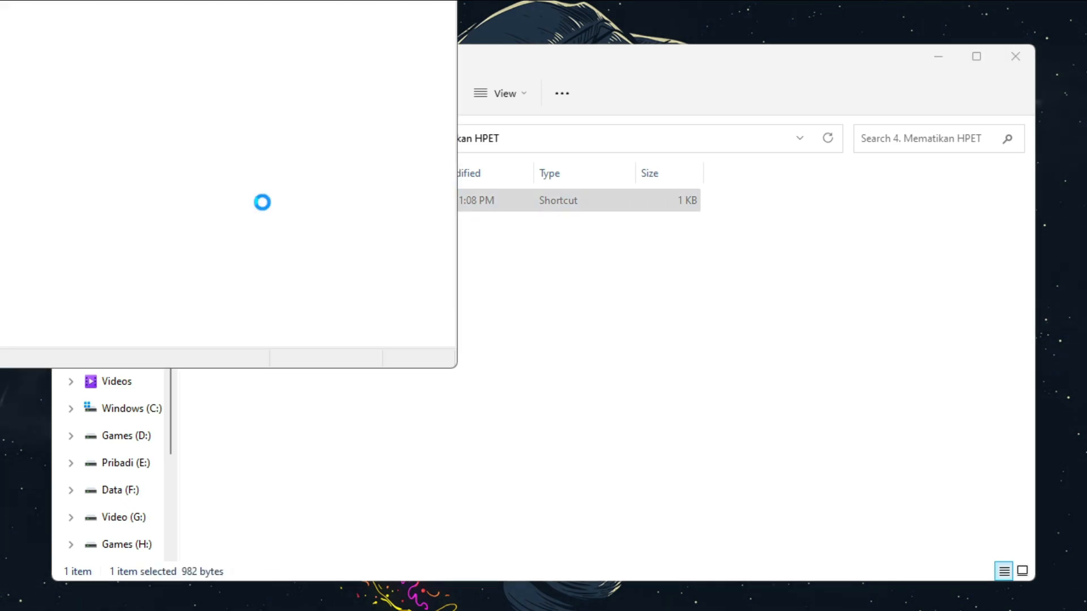
left_click_drag(140, 0, 550, 77)
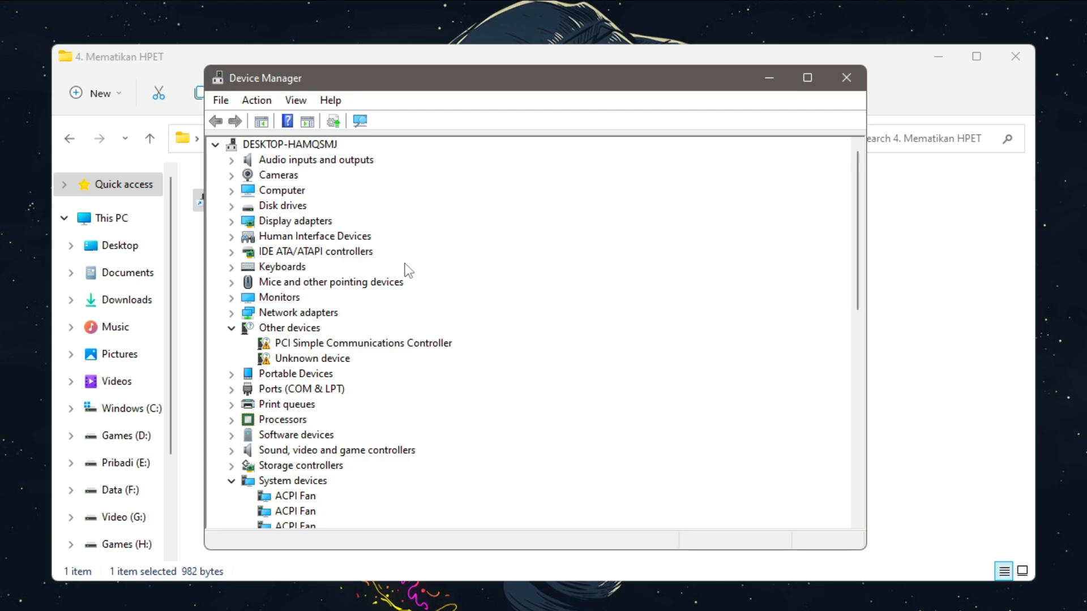
Check whether the High precision event timer under System devices is disabled, and close Device Manager.
scroll(389, 293, "down", 6)
scroll(388, 300, "down", 1)
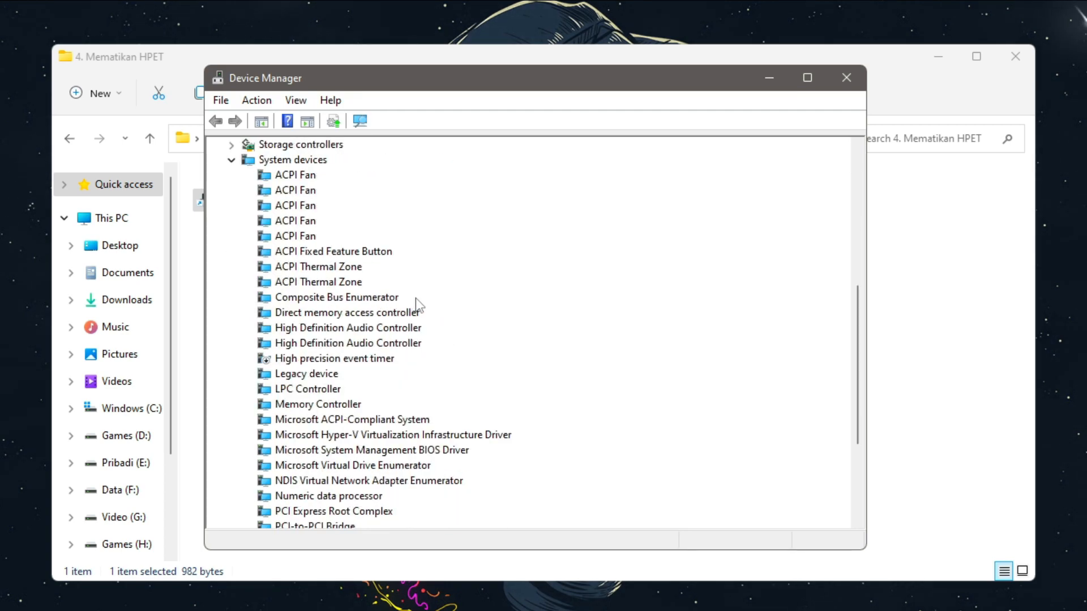
scroll(415, 298, "down", 1)
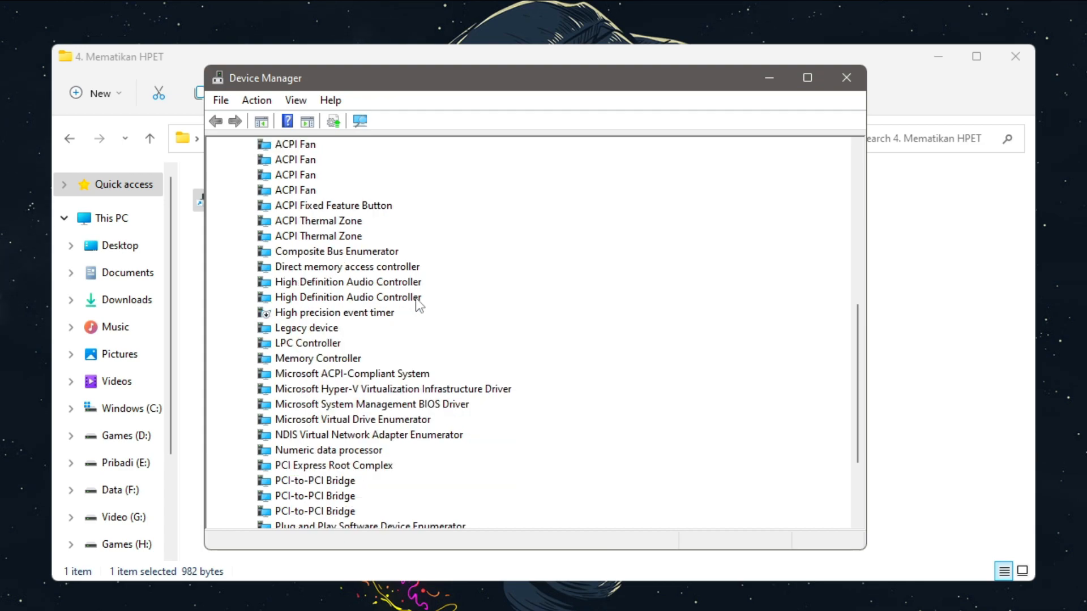
left_click(377, 314)
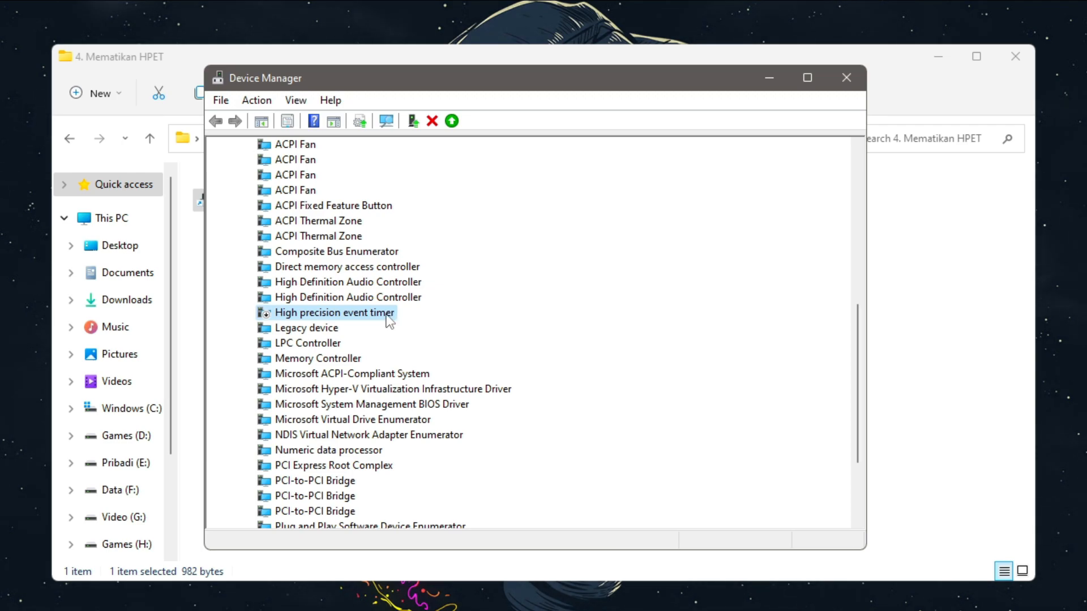
right_click(387, 317)
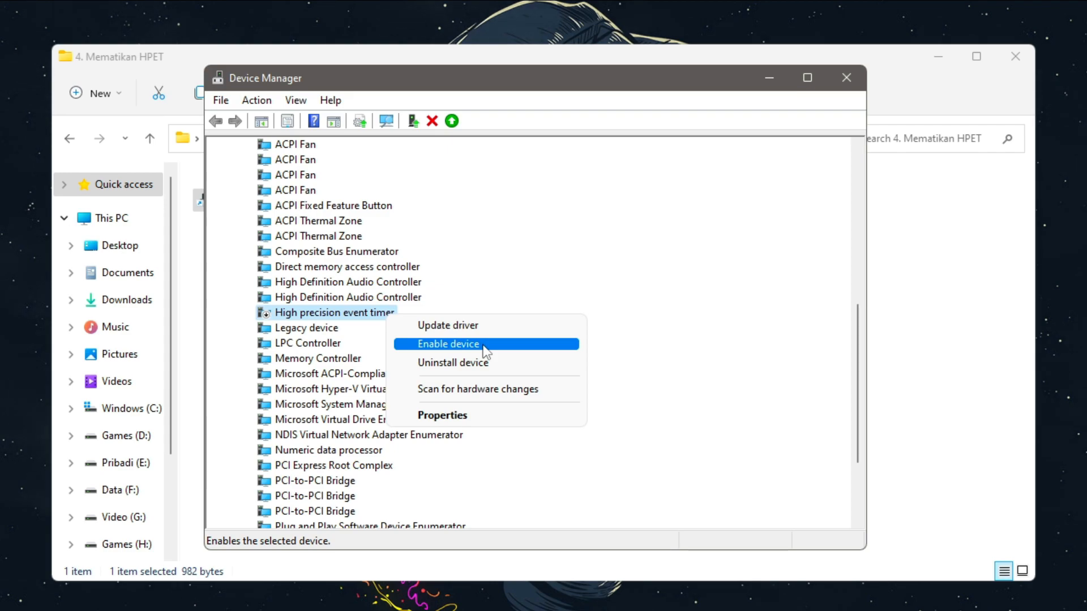
left_click(685, 347)
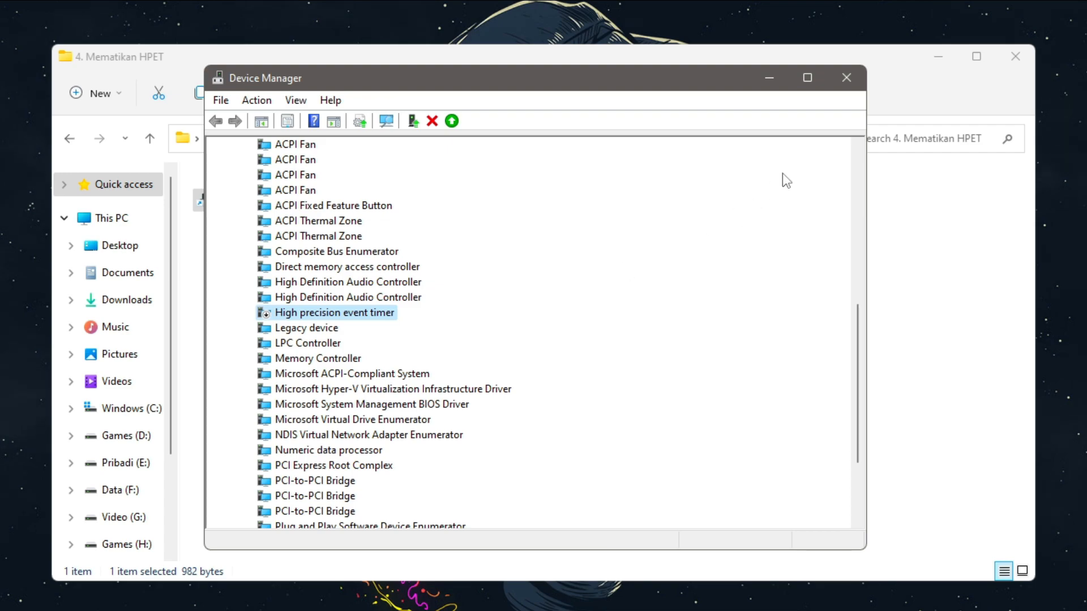
left_click(847, 85)
left_click(740, 330)
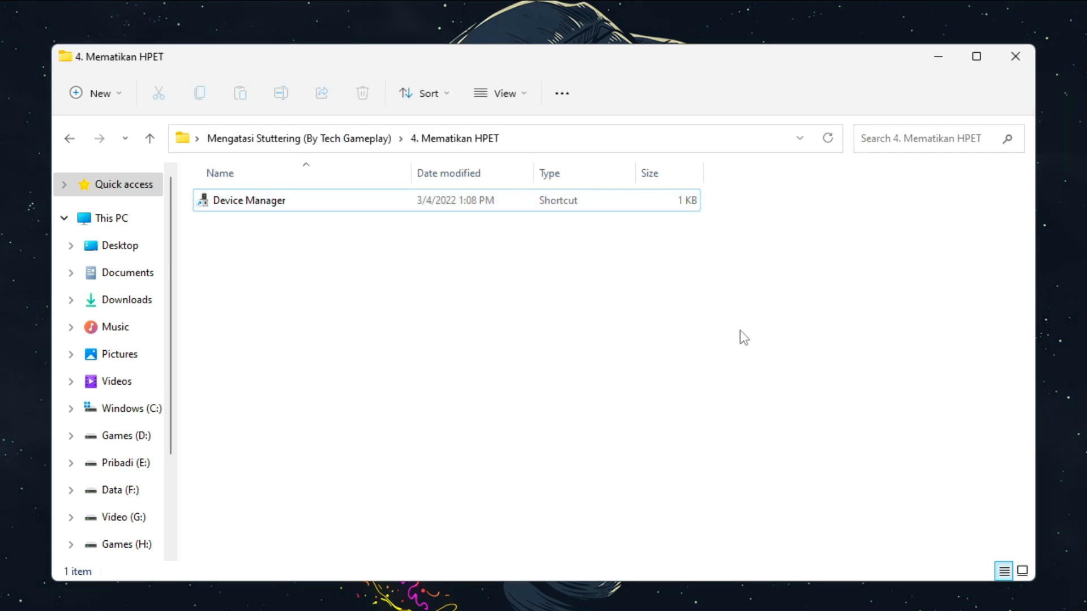
Open the TimerResolution folder inside "5. Program" and look over the BCDEdit Code and TimerResolution files.
left_click(283, 133)
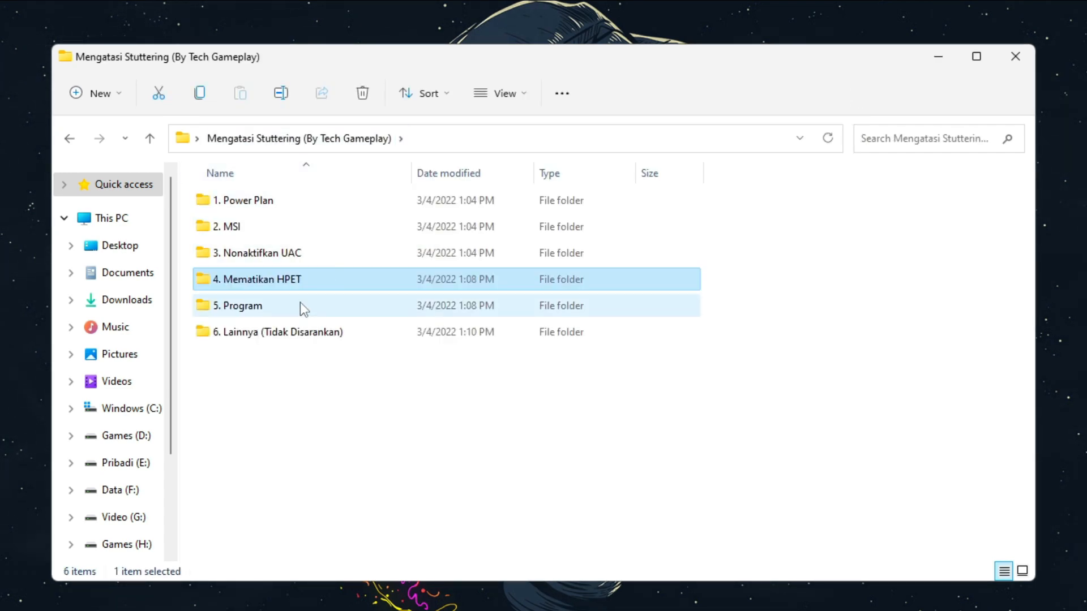
double_click(266, 307)
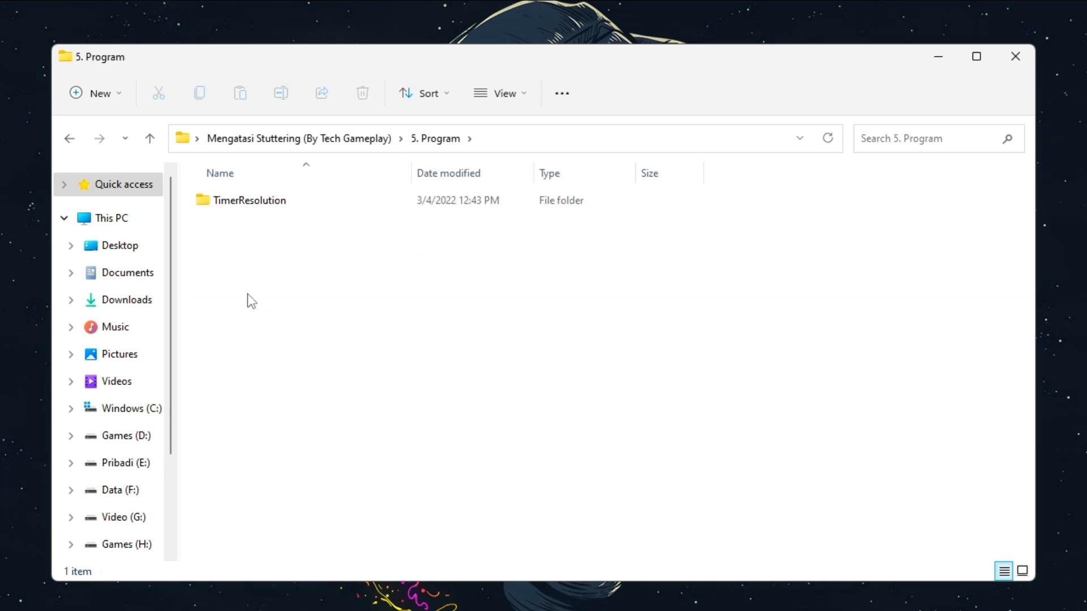
double_click(271, 206)
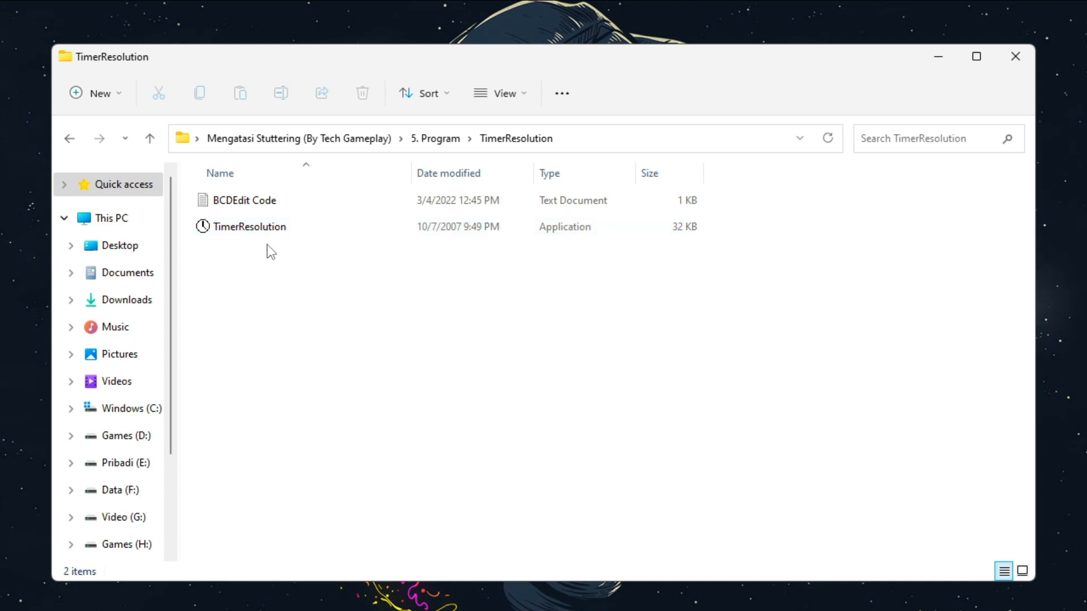
left_click(267, 208)
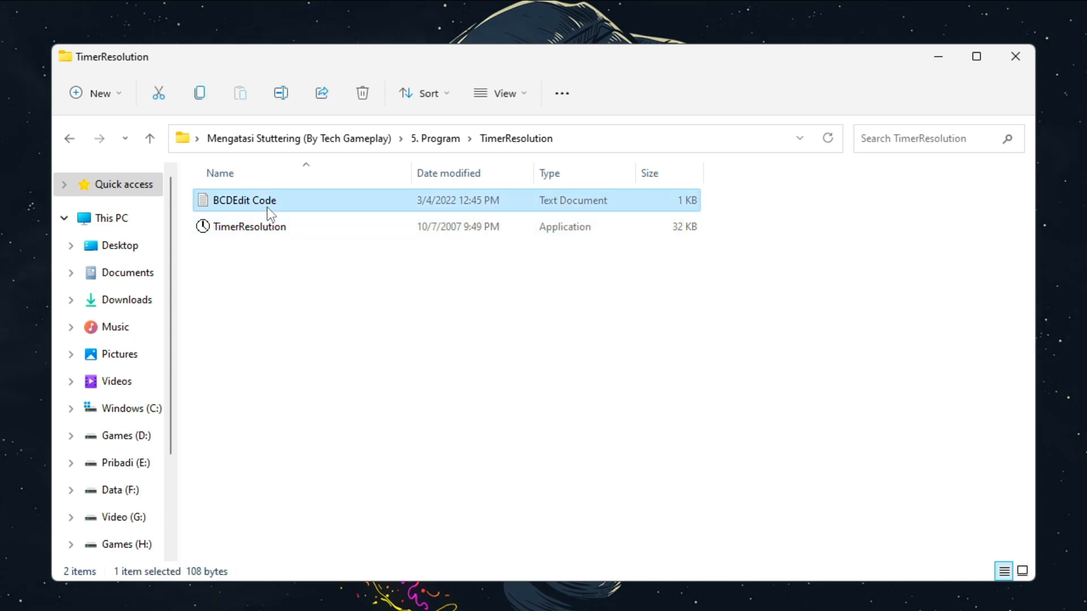
left_click(275, 230)
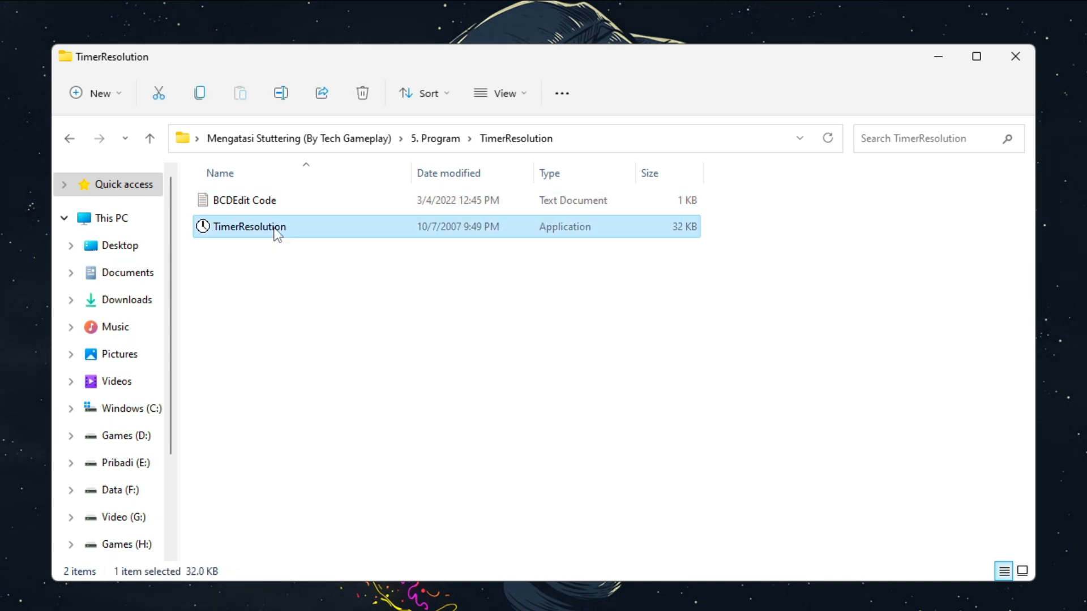
left_click(284, 262)
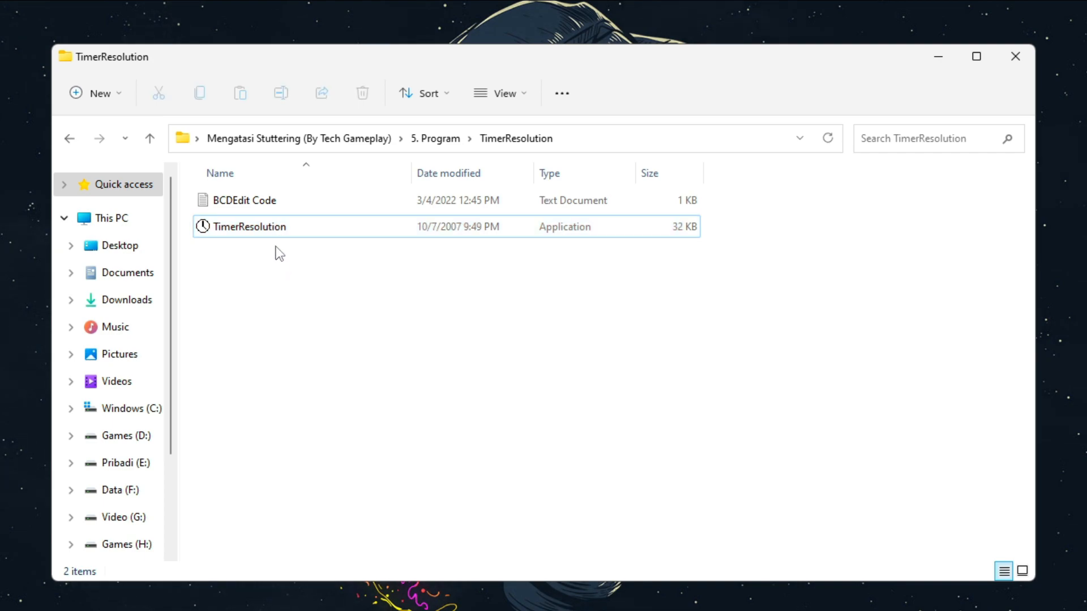
Run TimerResolution as administrator, set the timer to the maximum resolution, and point out the current resolution value.
mouse_move(270, 230)
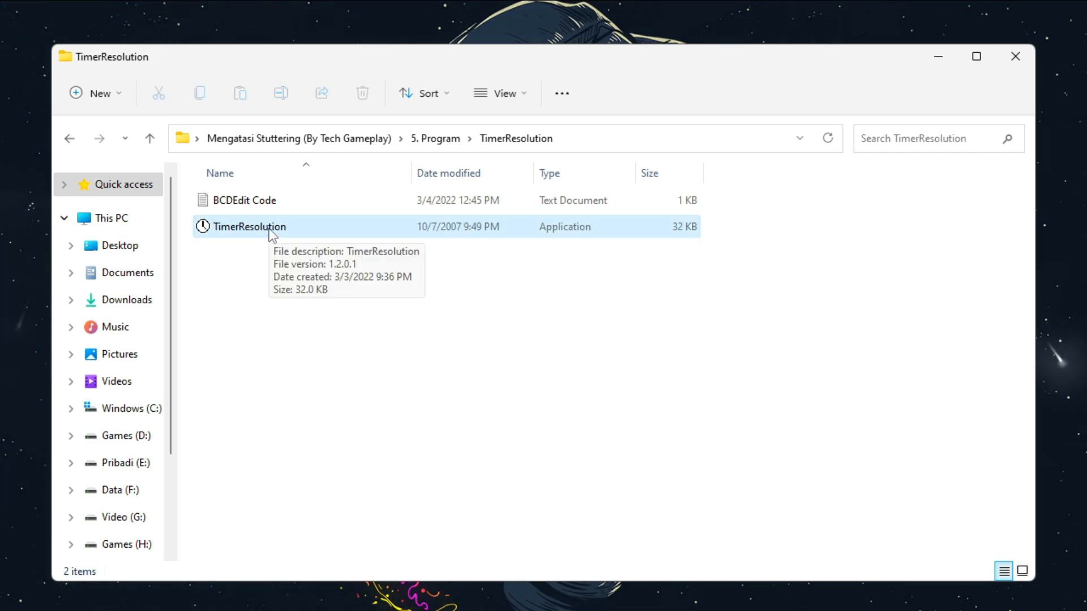
right_click(271, 233)
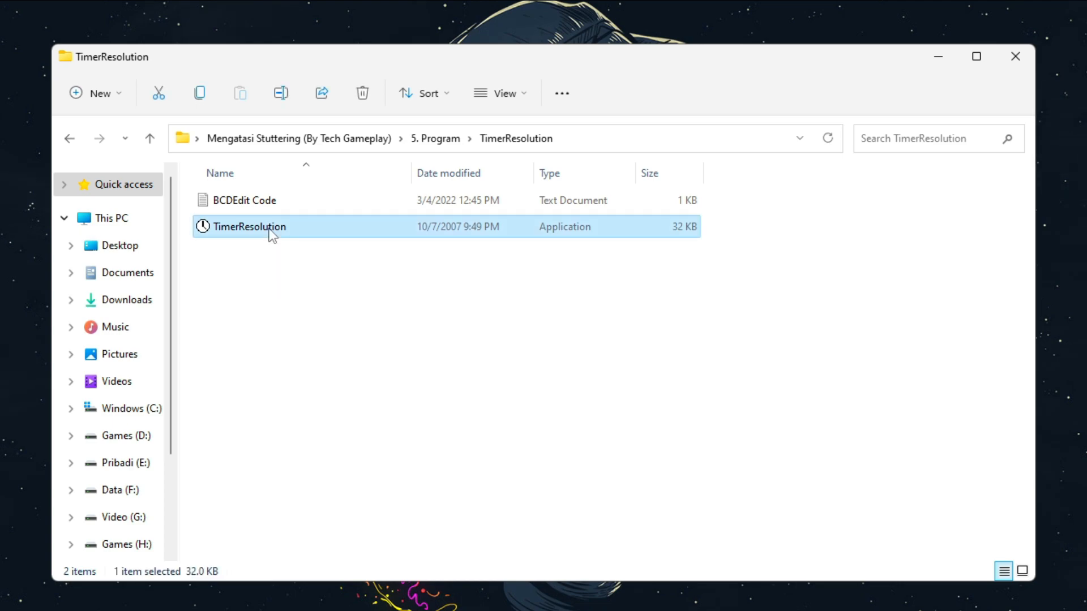
left_click(315, 312)
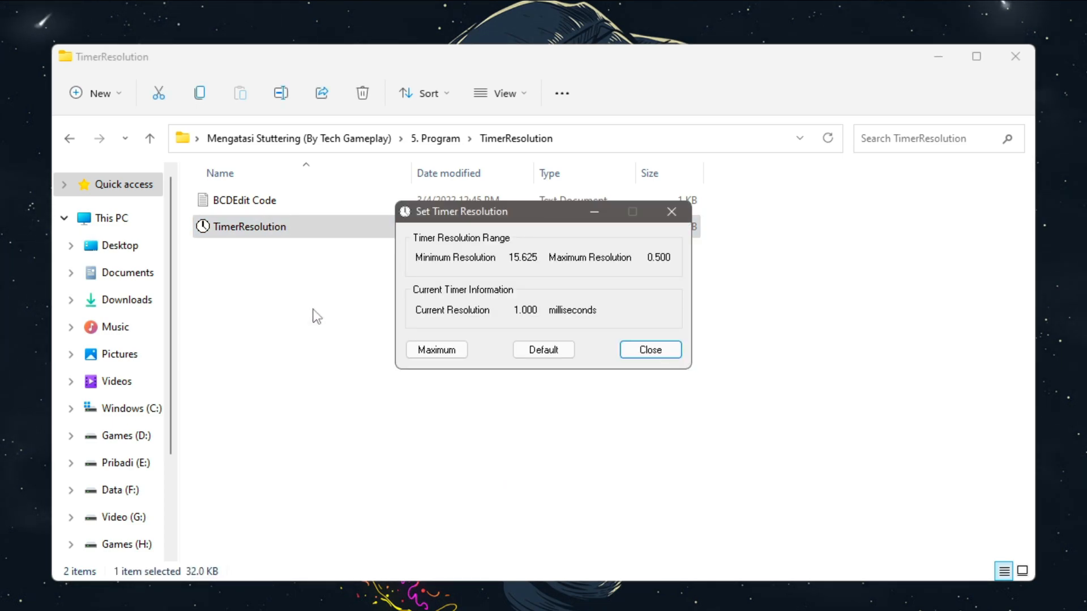
left_click(437, 352)
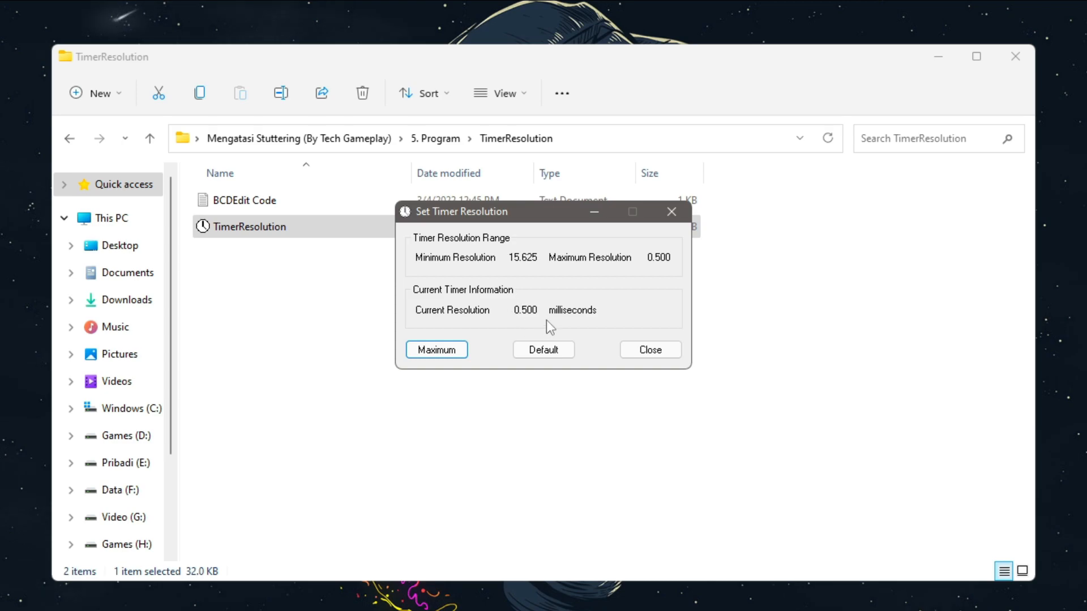
left_click_drag(515, 311, 526, 312)
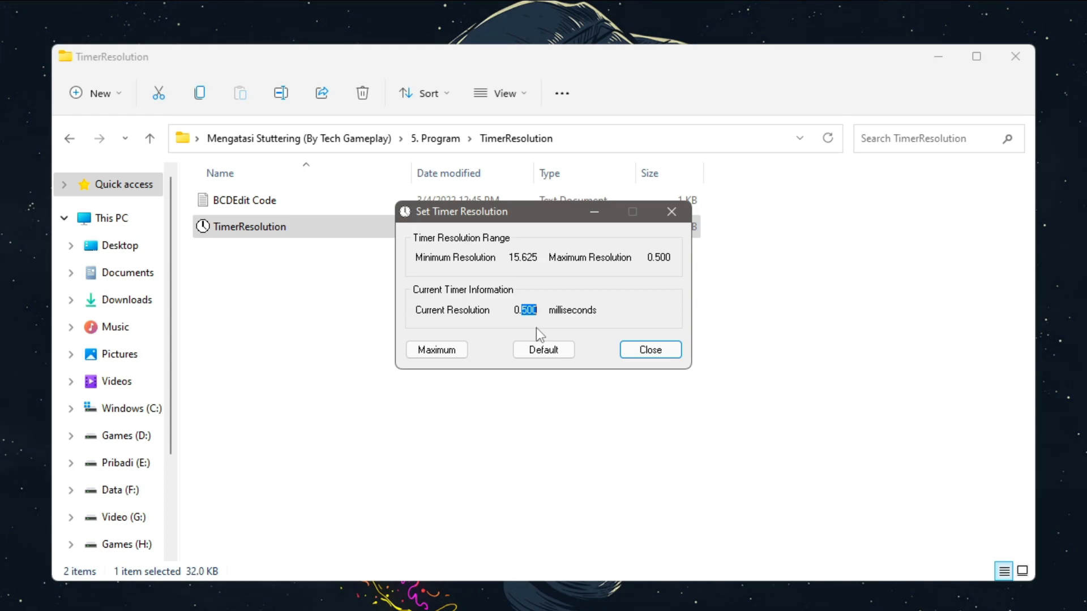
left_click_drag(522, 310, 538, 312)
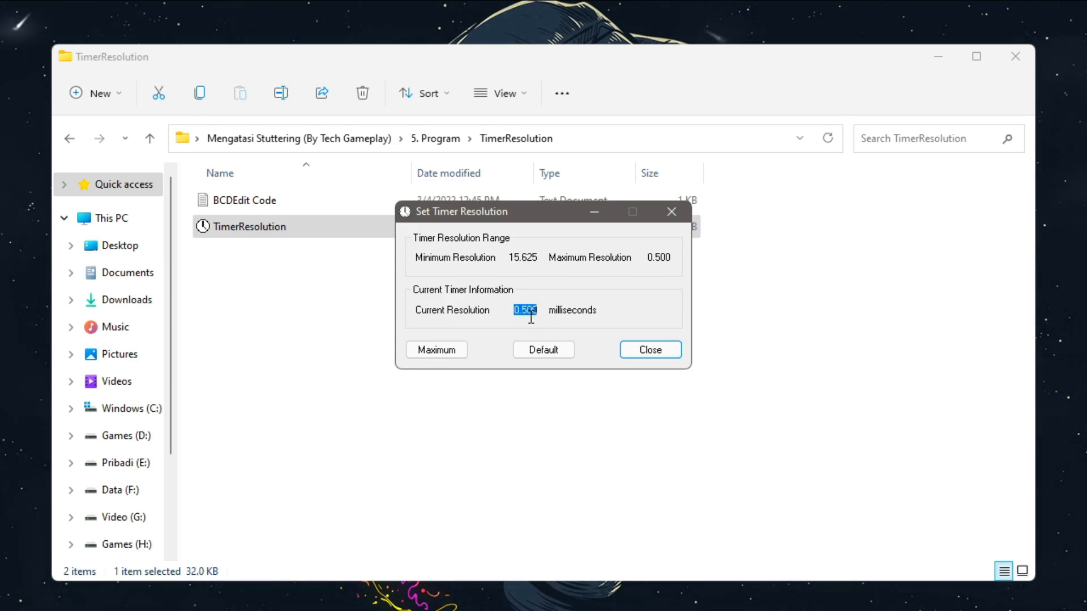
left_click(353, 333)
Copy all three bcdedit commands from the BCDEdit Code text file and return to the TimerResolution folder.
double_click(277, 202)
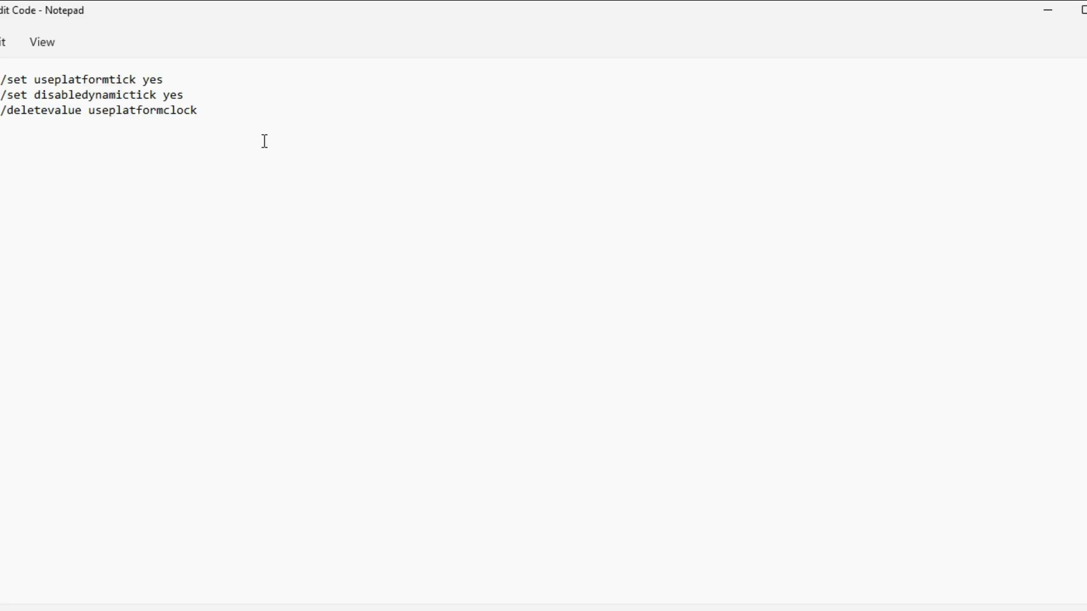
left_click_drag(240, 116, 1, 78)
right_click(5, 91)
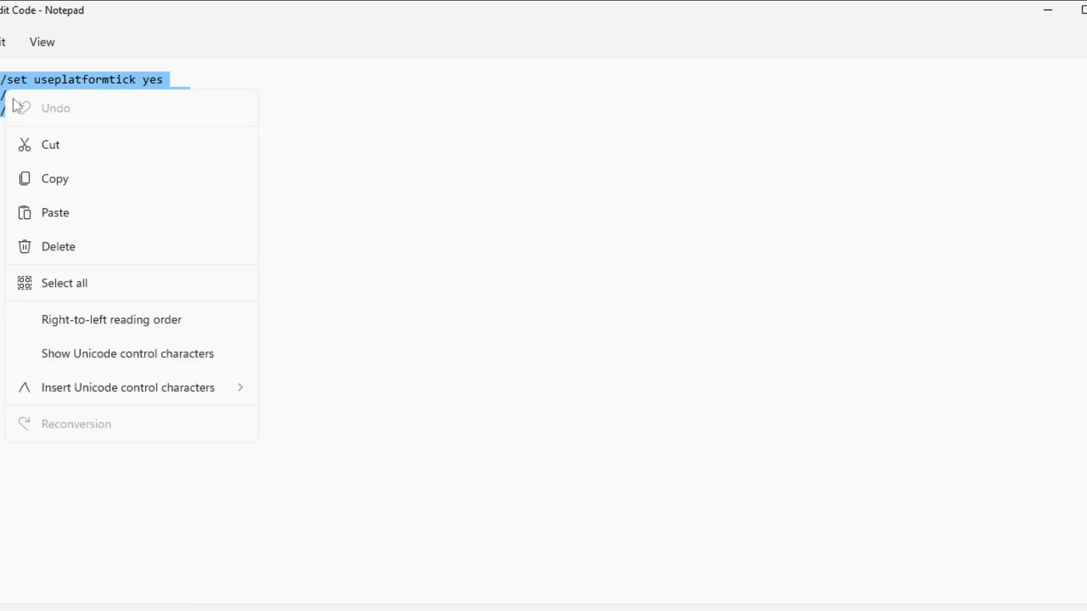
left_click(49, 185)
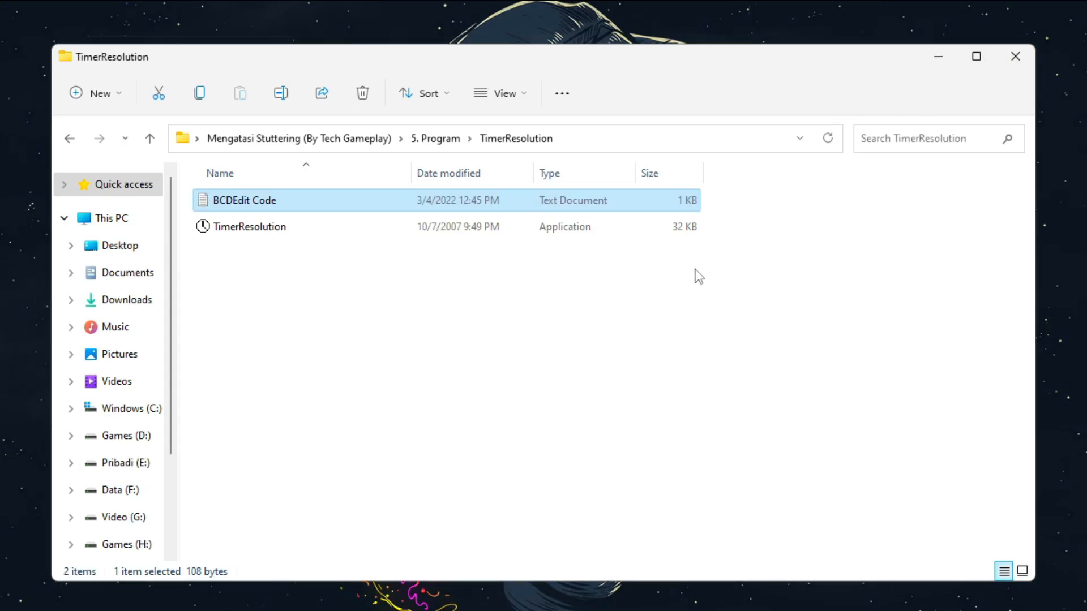
left_click(671, 286)
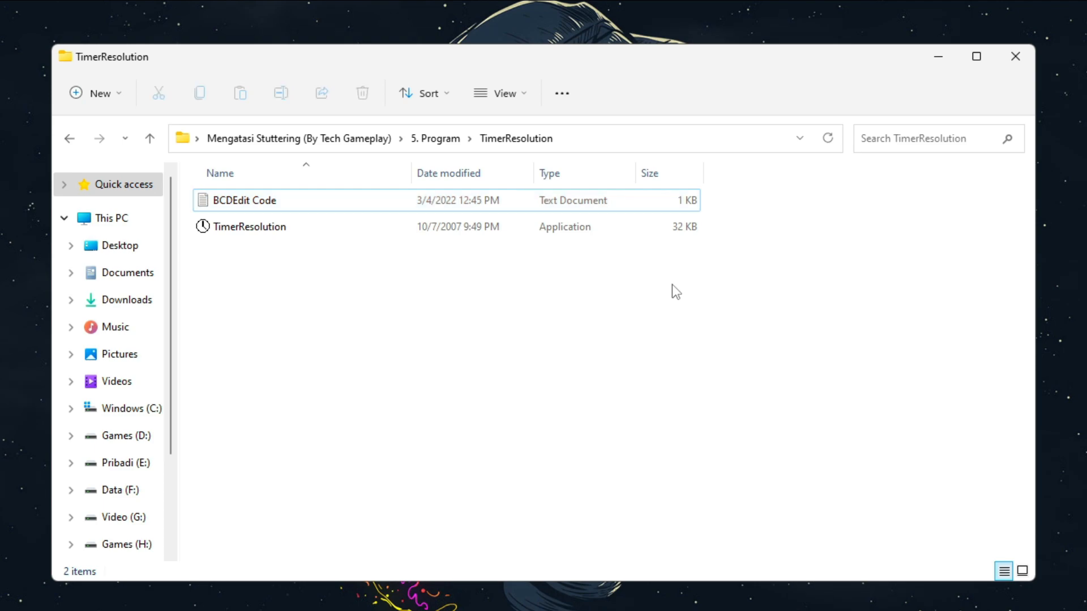
Add a Command Prompt shortcut to the TimerResolution folder.
right_click(599, 308)
mouse_move(699, 440)
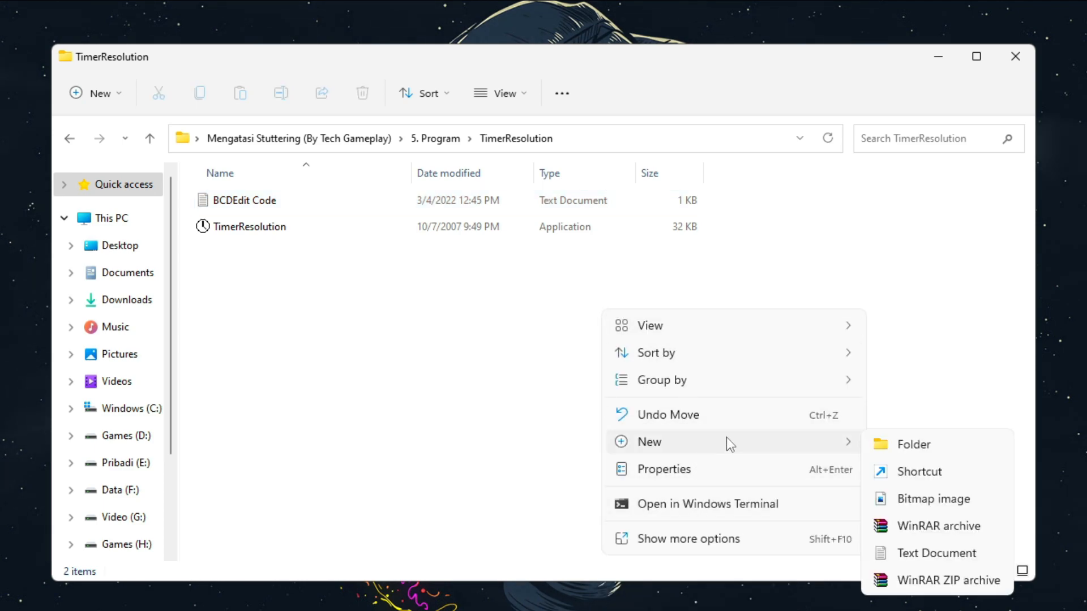
left_click(921, 480)
type("command p")
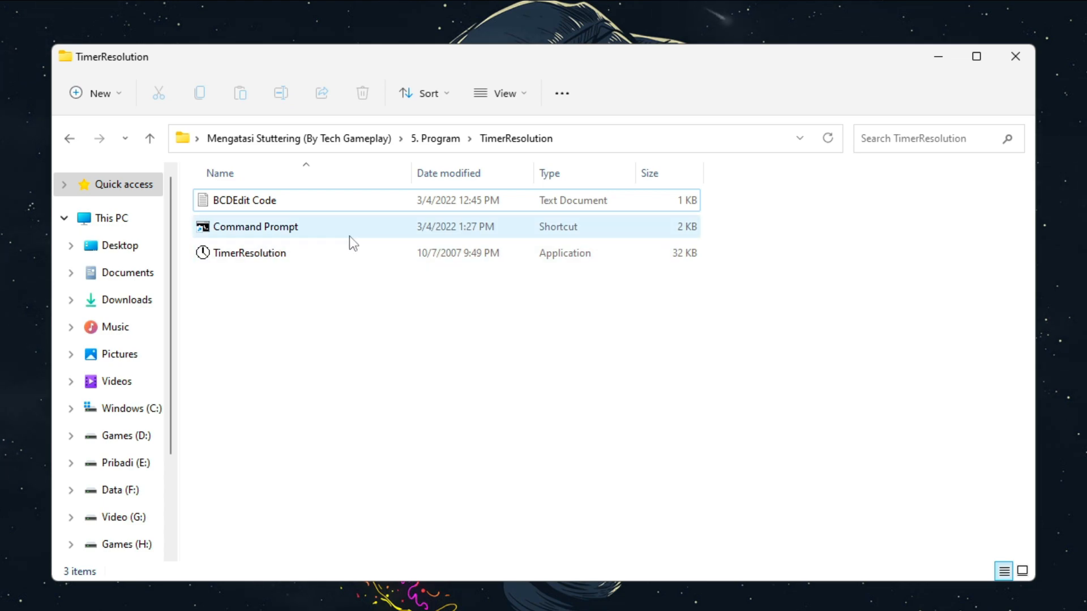
Run the Command Prompt shortcut as administrator and move its window to the middle of the screen.
left_click(267, 231)
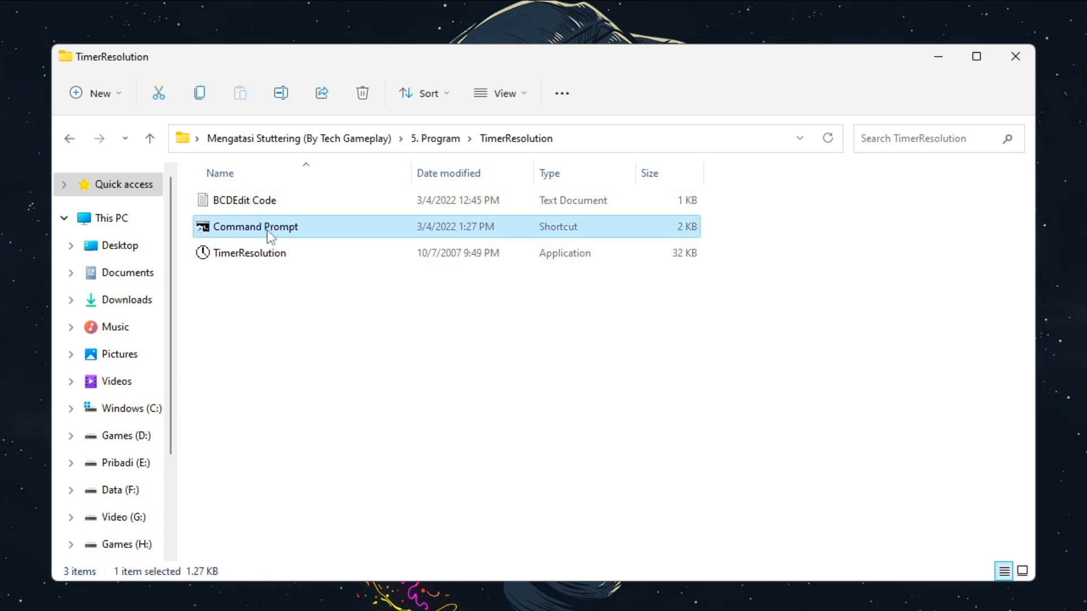
right_click(269, 234)
left_click(363, 312)
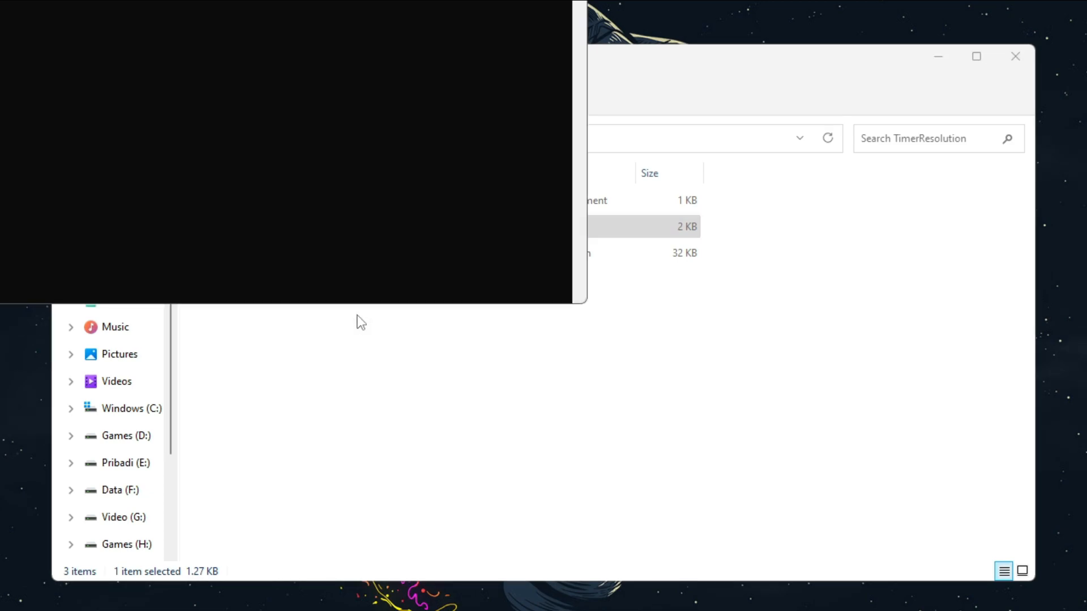
left_click_drag(249, 0, 617, 112)
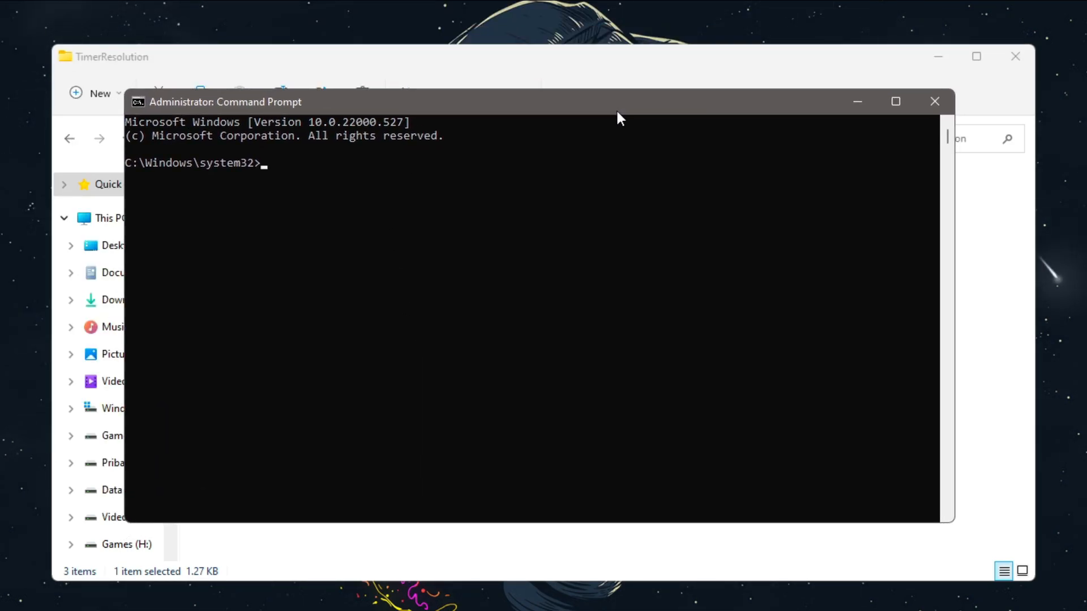
Run the copied bcdedit commands for useplatformtick yes, disabledynamictick yes and deletevalue useplatformclock, and close Command Prompt.
key("ctrl+v")
key("Return")
key("Return")
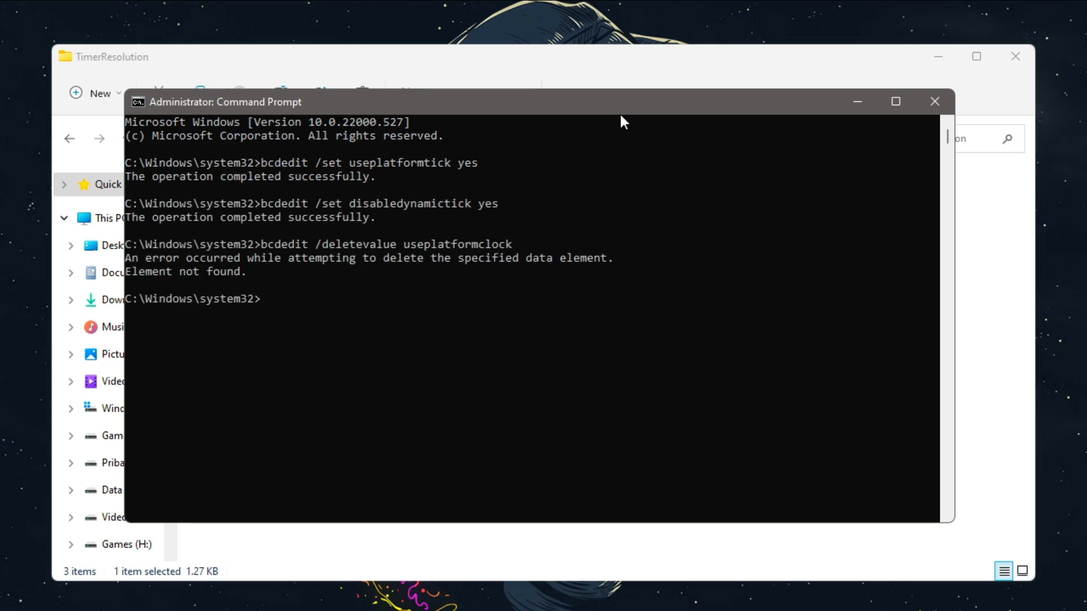
left_click(931, 105)
left_click(432, 350)
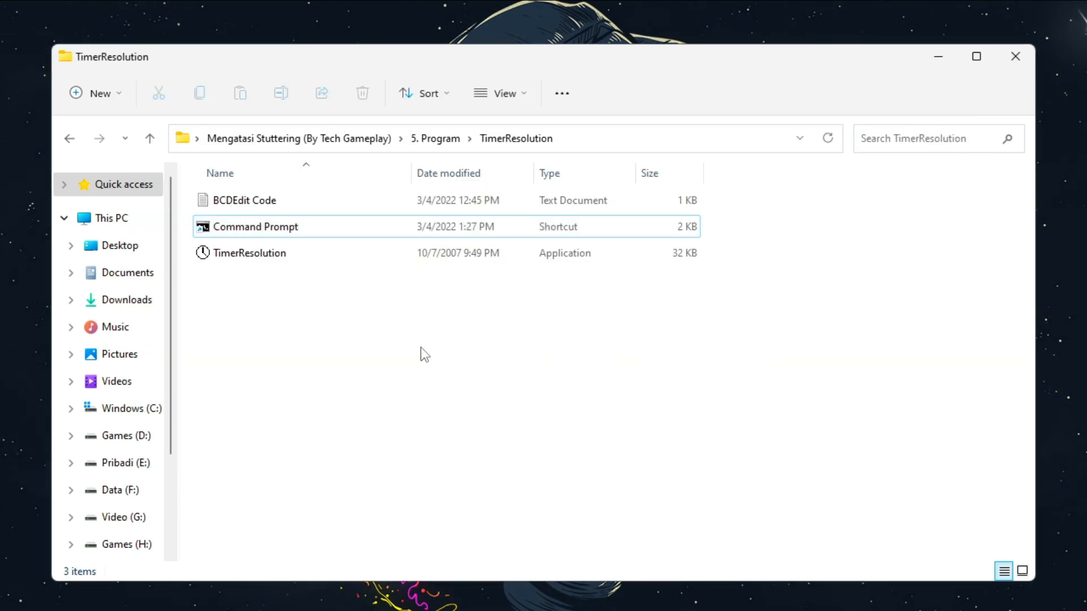
Run TimerResolution as administrator, set the timer to its maximum resolution, and minimize the tool.
right_click(262, 253)
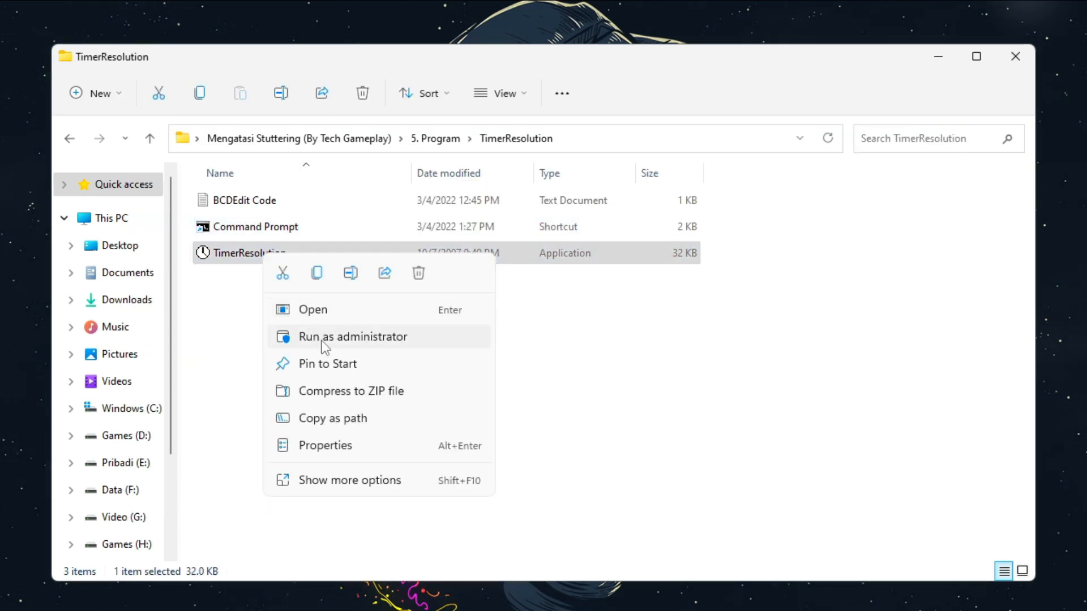
left_click(323, 340)
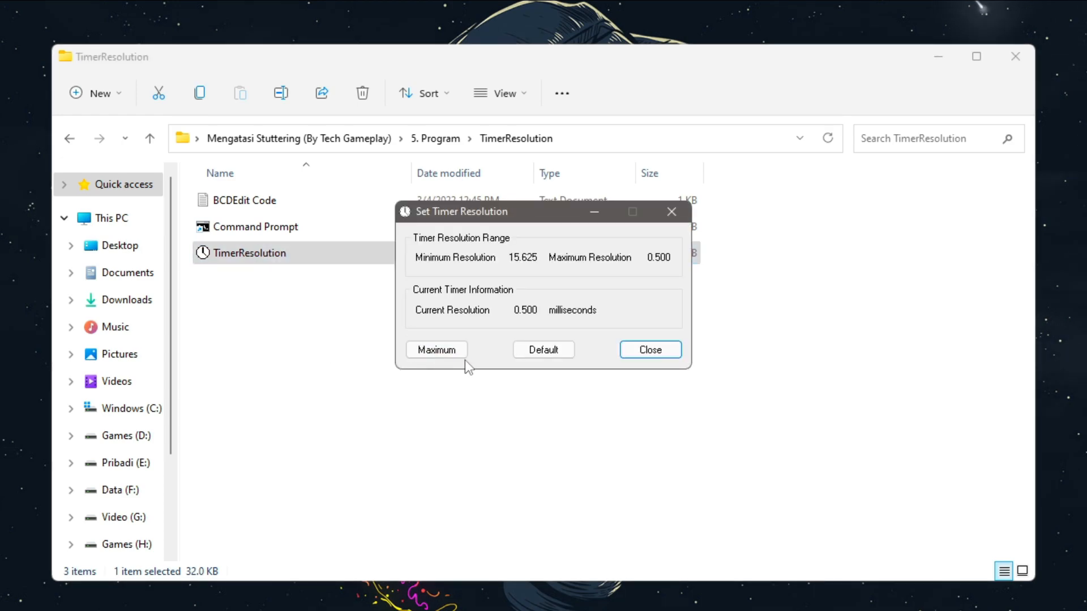
left_click(451, 351)
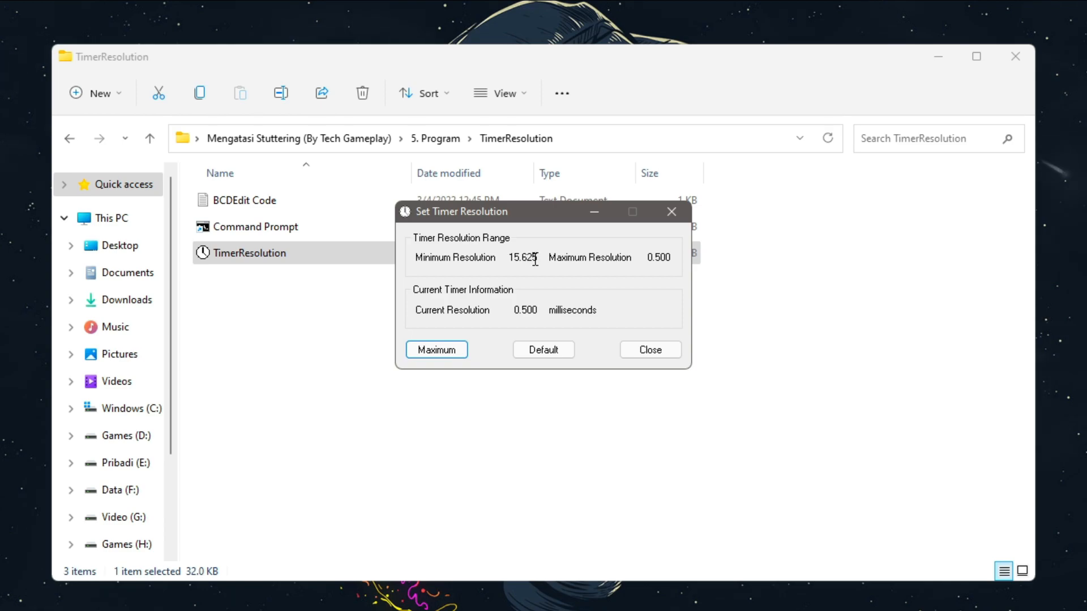
left_click(452, 350)
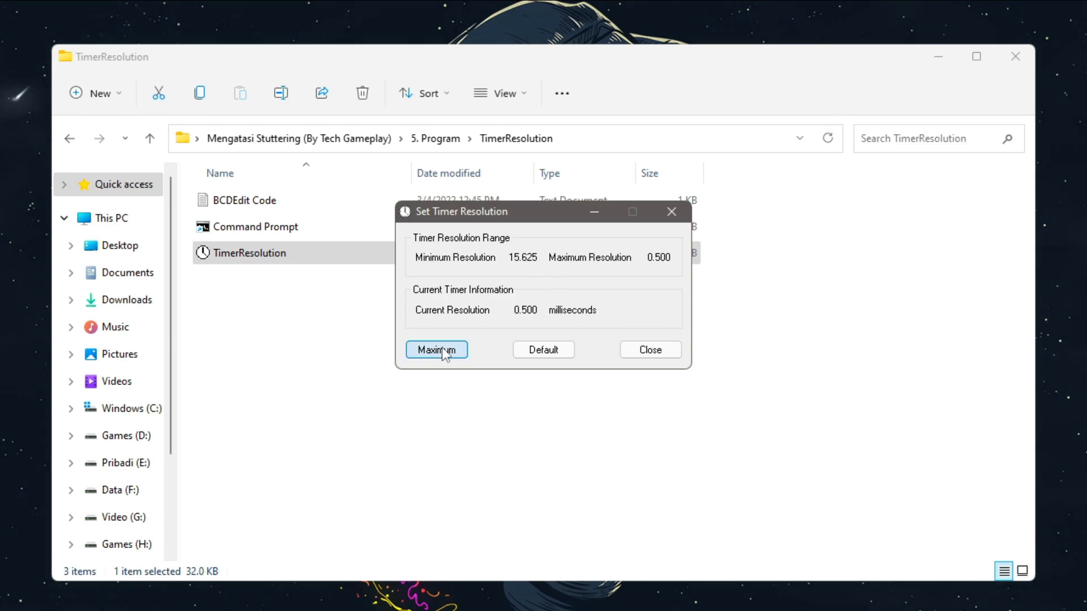
left_click(593, 212)
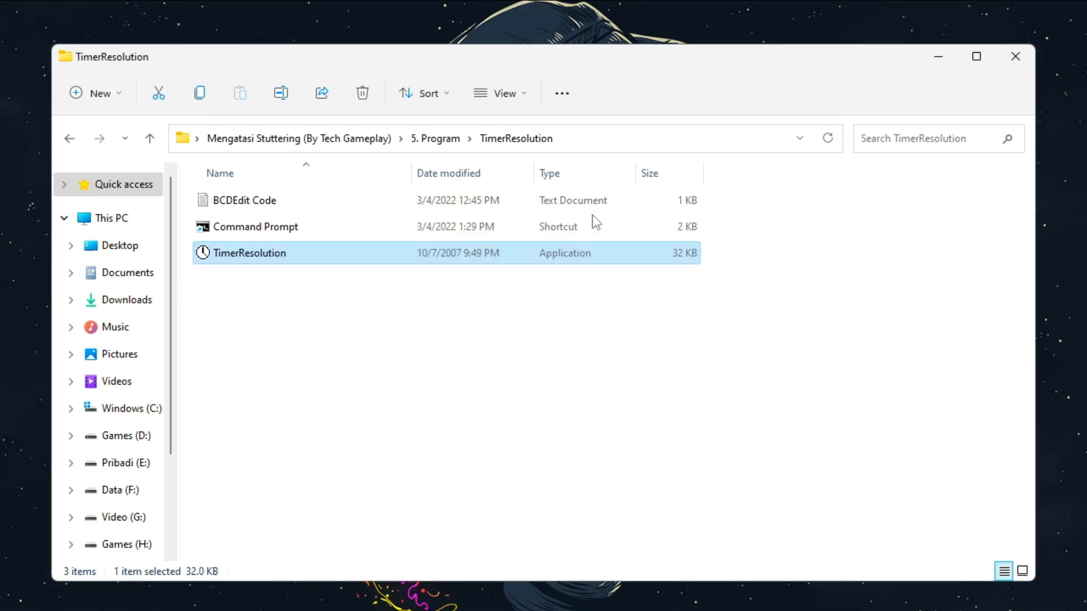
left_click(583, 299)
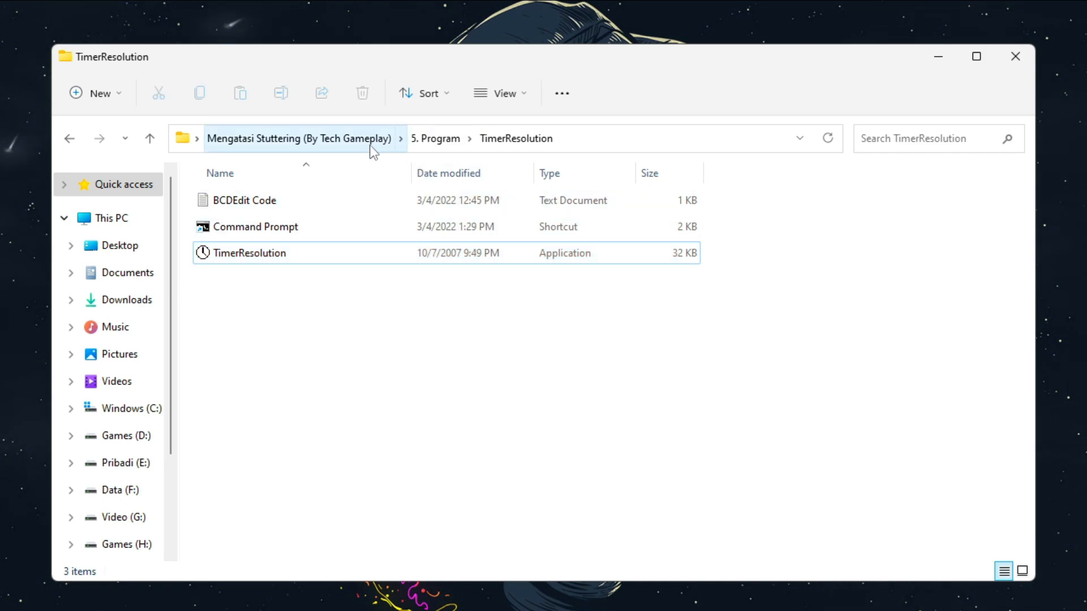
Open the "6. Lainnya (Tidak Disarankan)" folder and look over the GPU Priority Fix 1 and 2 files and the "Baca Aku Dulu !" folder.
left_click(435, 143)
left_click(358, 144)
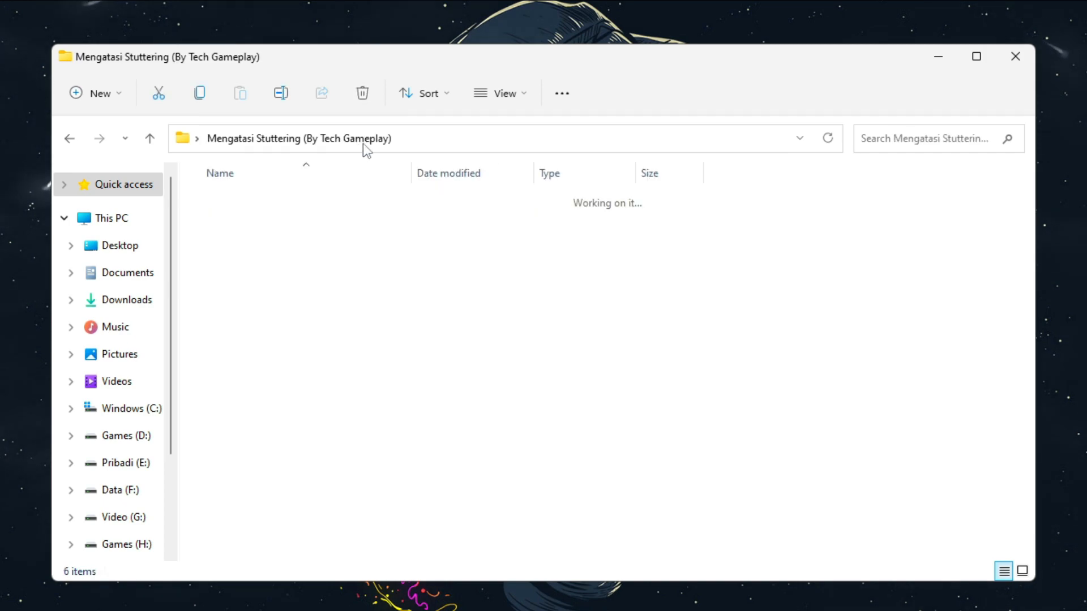
left_click(739, 331)
left_click(290, 338)
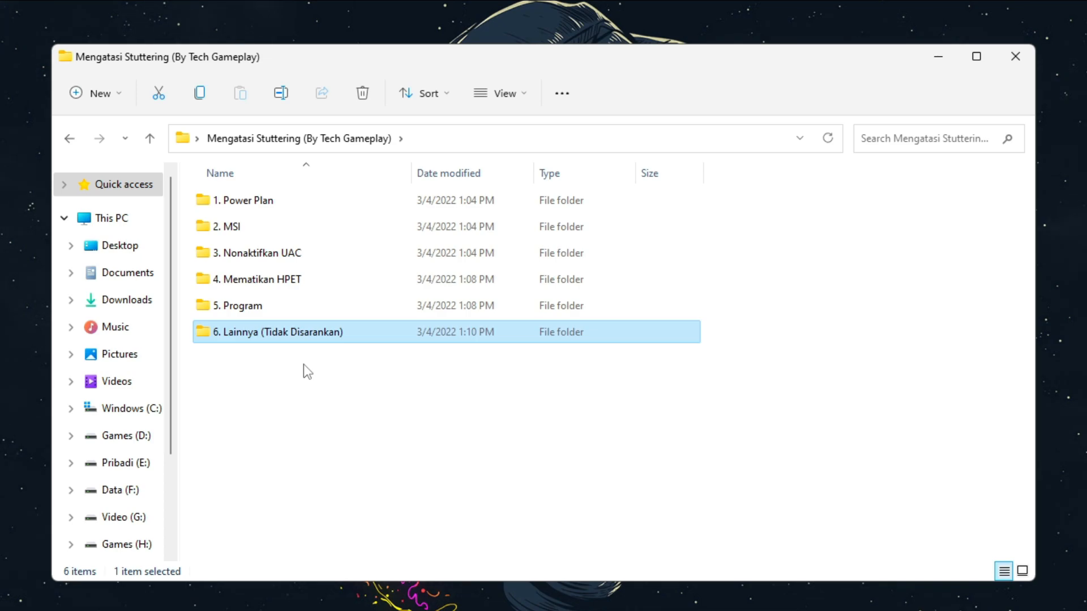
double_click(296, 331)
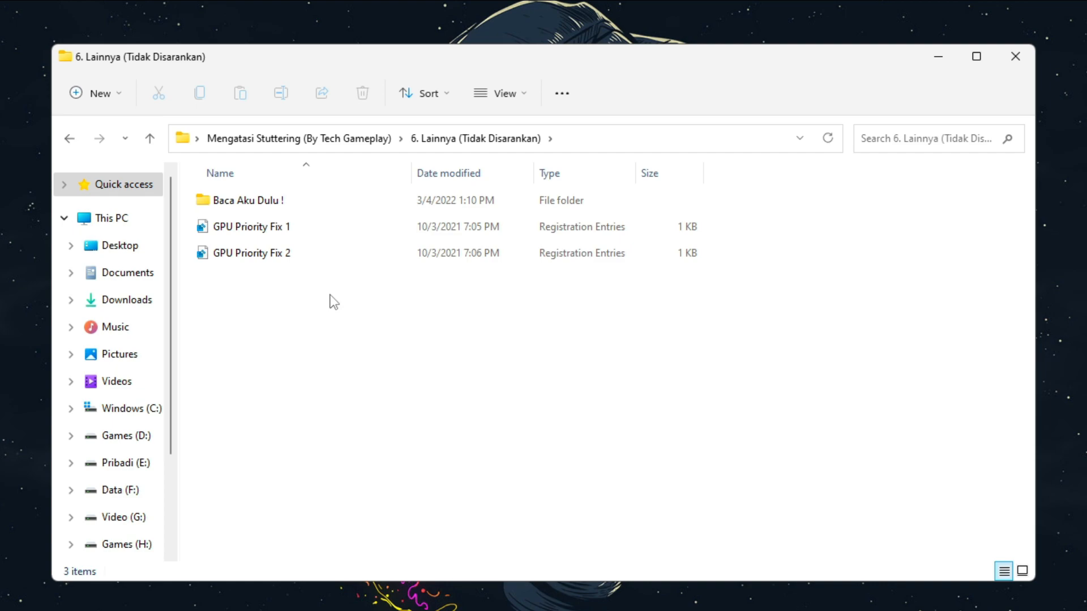
left_click_drag(207, 285, 447, 227)
left_click(456, 278)
left_click(273, 203)
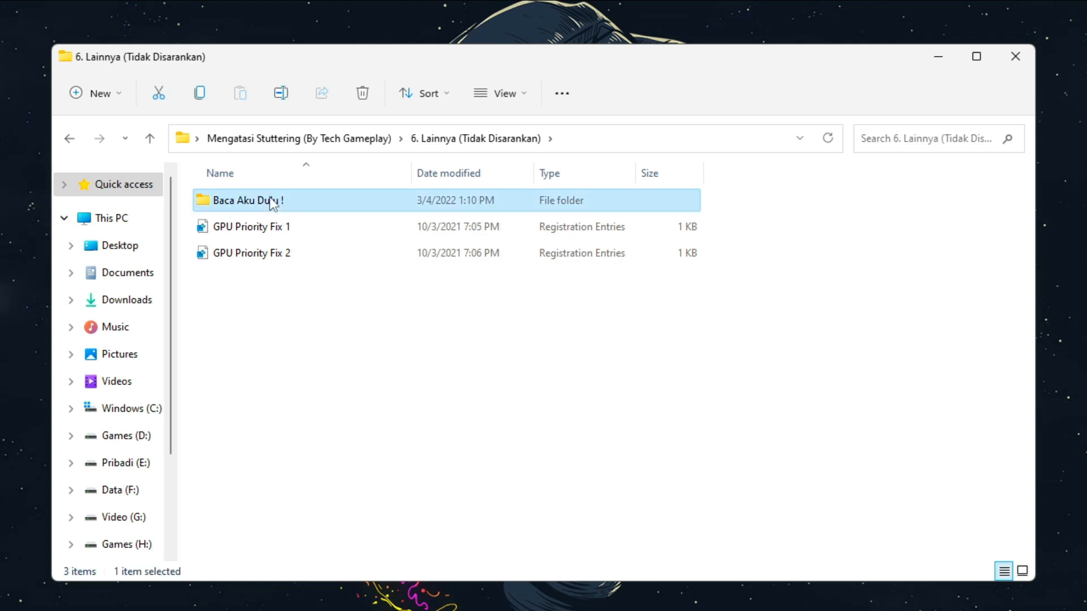
left_click(273, 203)
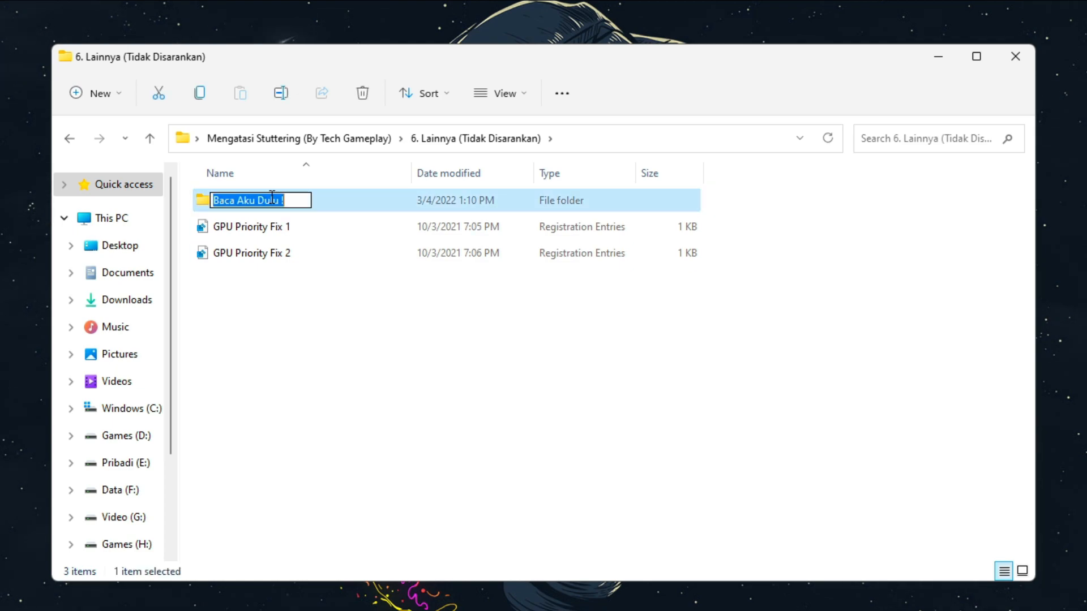
left_click(355, 308)
Return to the main Mengatasi Stuttering (By Tech Gameplay) folder and close its window.
left_click(322, 141)
left_click_drag(272, 391, 884, 173)
left_click(786, 370)
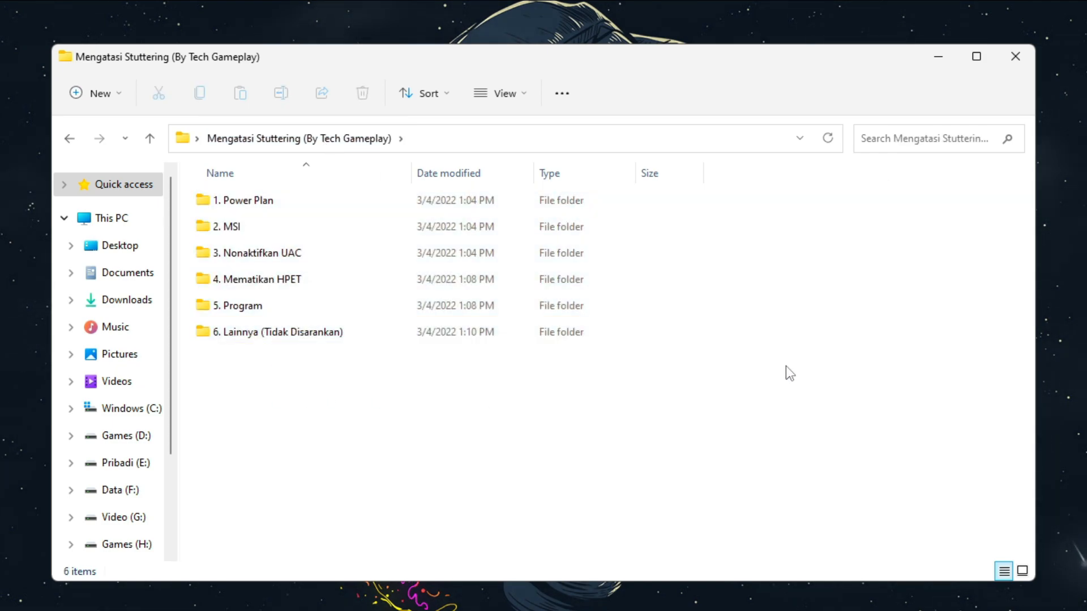
left_click(1016, 57)
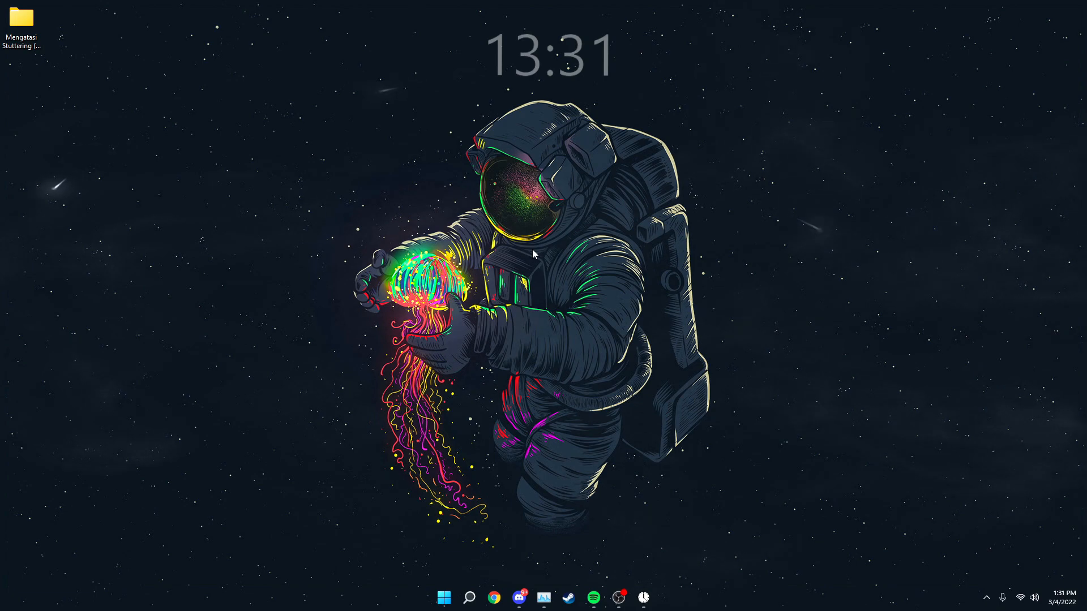
Search Windows for "game mode" and open the Game Mode settings.
key("super")
type("game d")
type("ode")
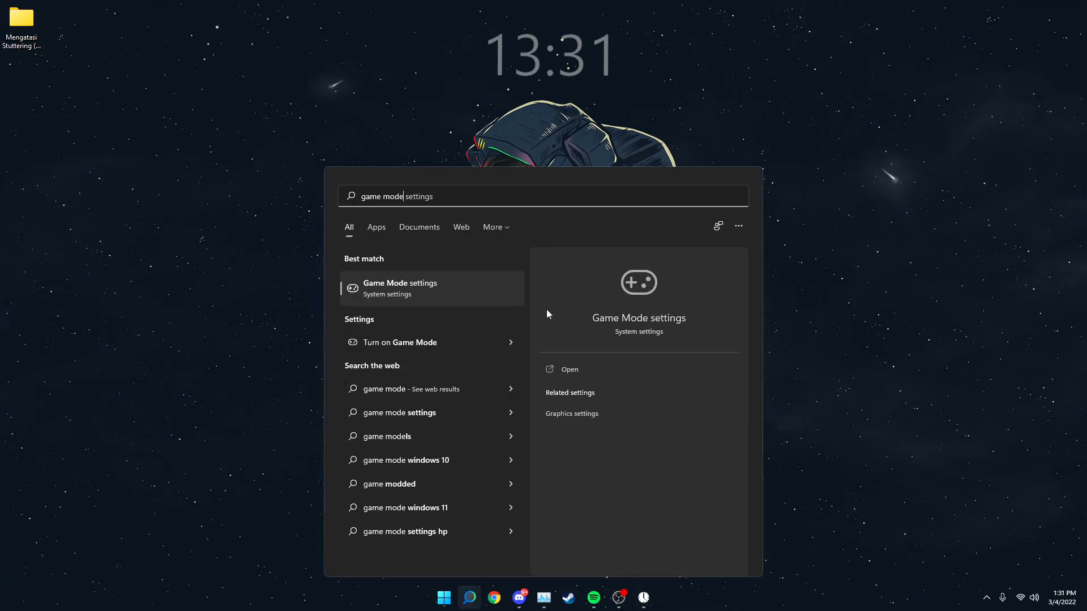
left_click(378, 292)
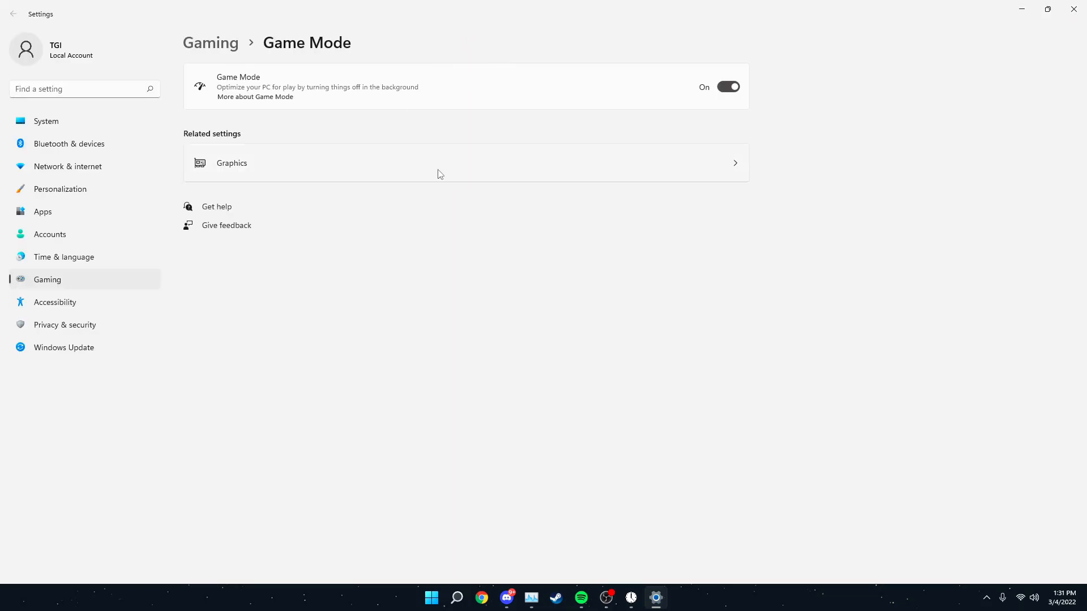
Check the Xbox Game Bar controller switch and the Game Mode switch in the Gaming settings, and close Settings.
left_click(227, 46)
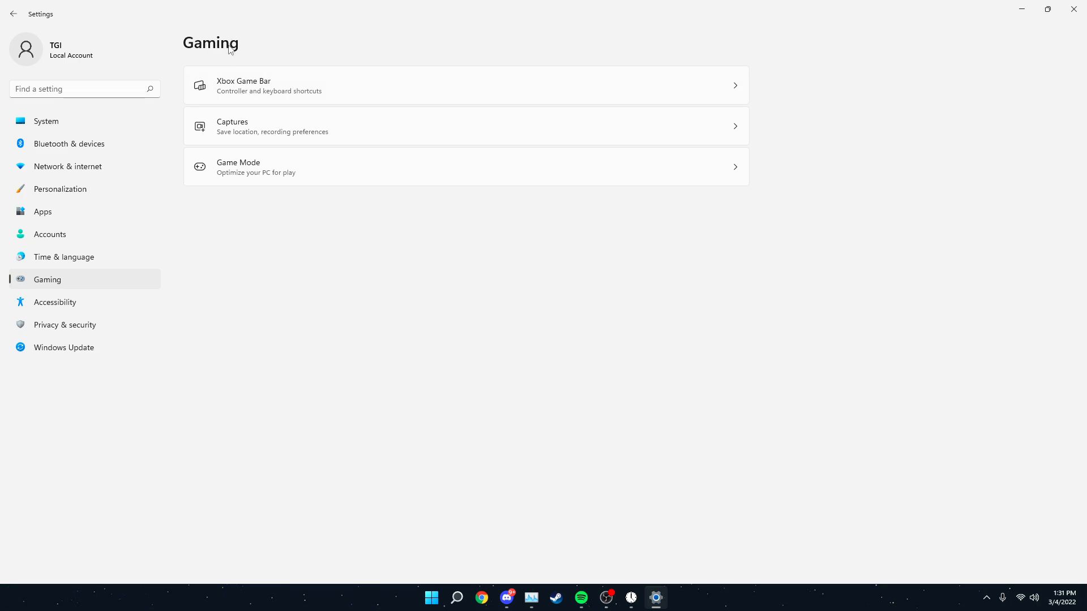
left_click(249, 92)
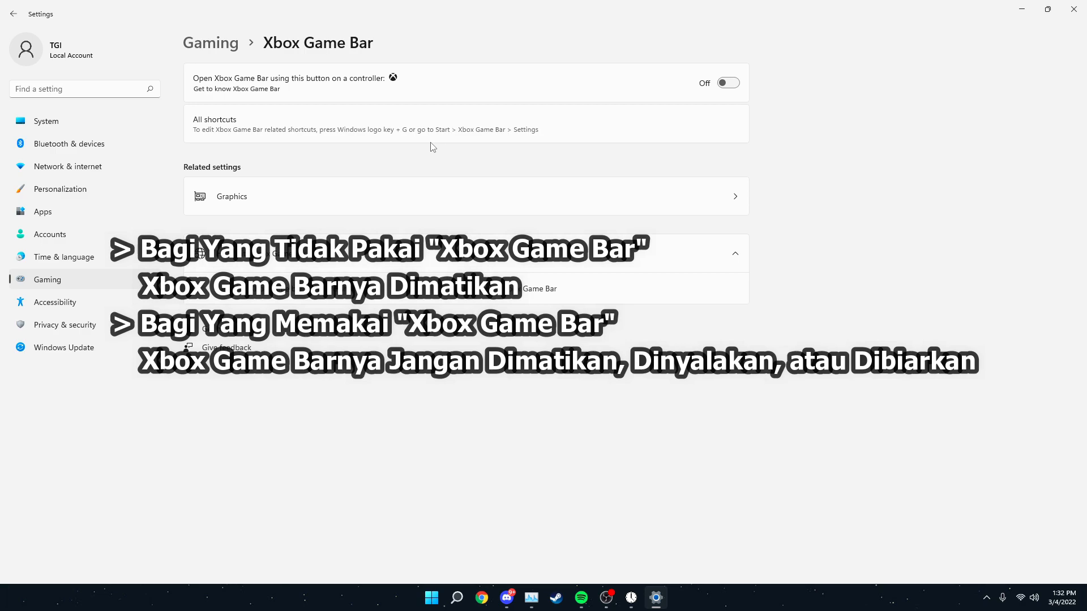
left_click(211, 43)
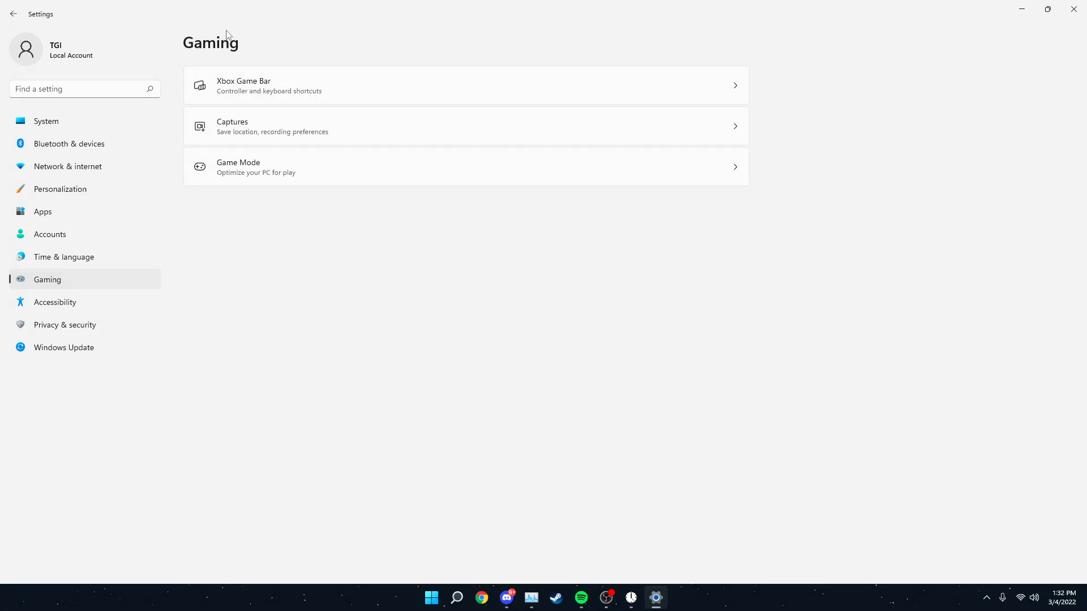
left_click(244, 165)
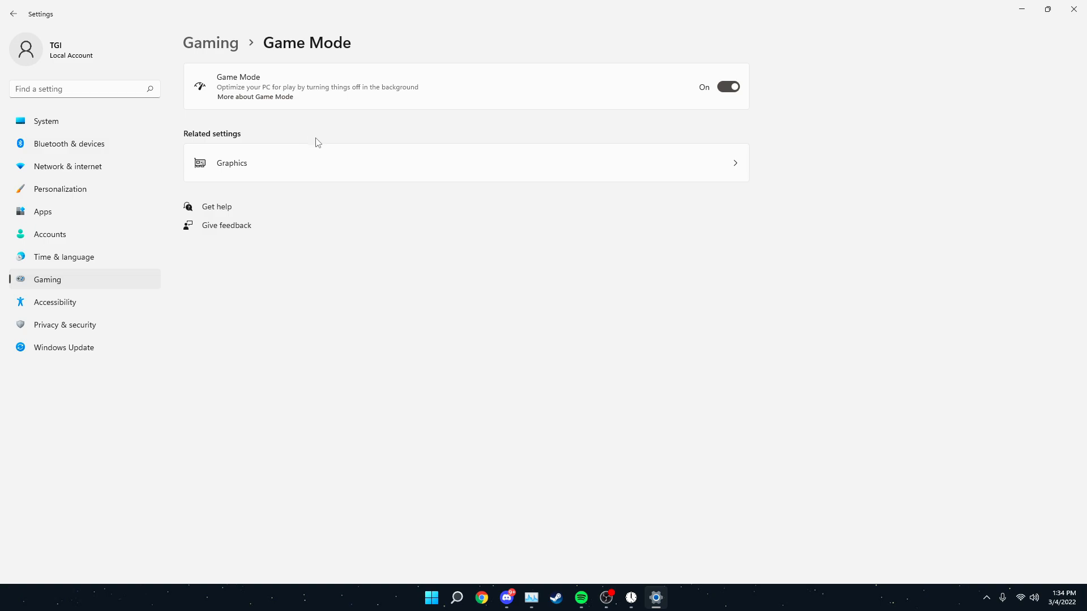
left_click(1074, 9)
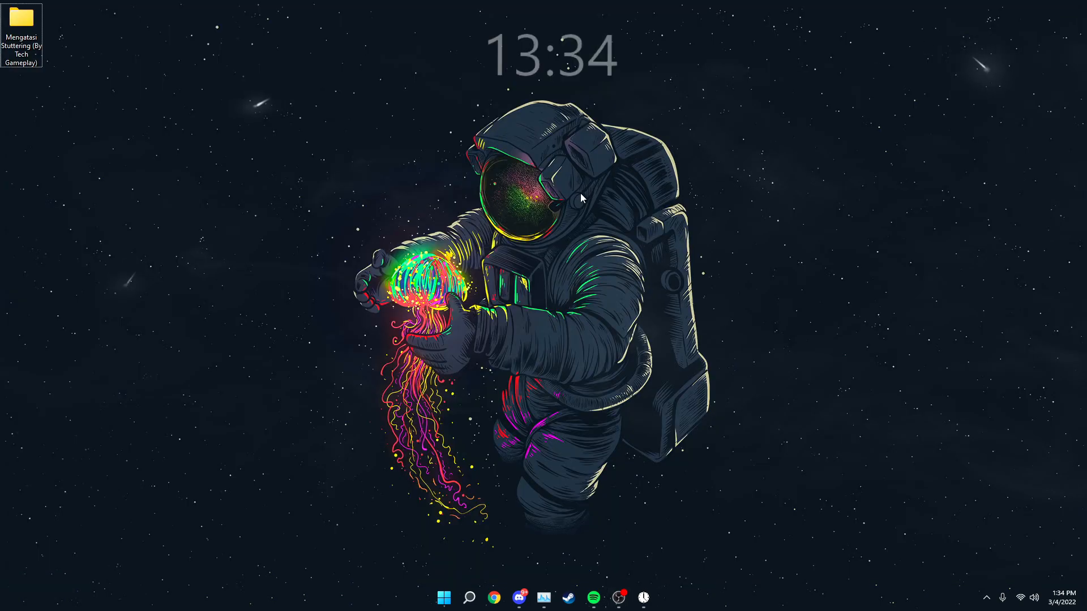
View the power options that include Restart, and dismiss them without choosing one.
key("super")
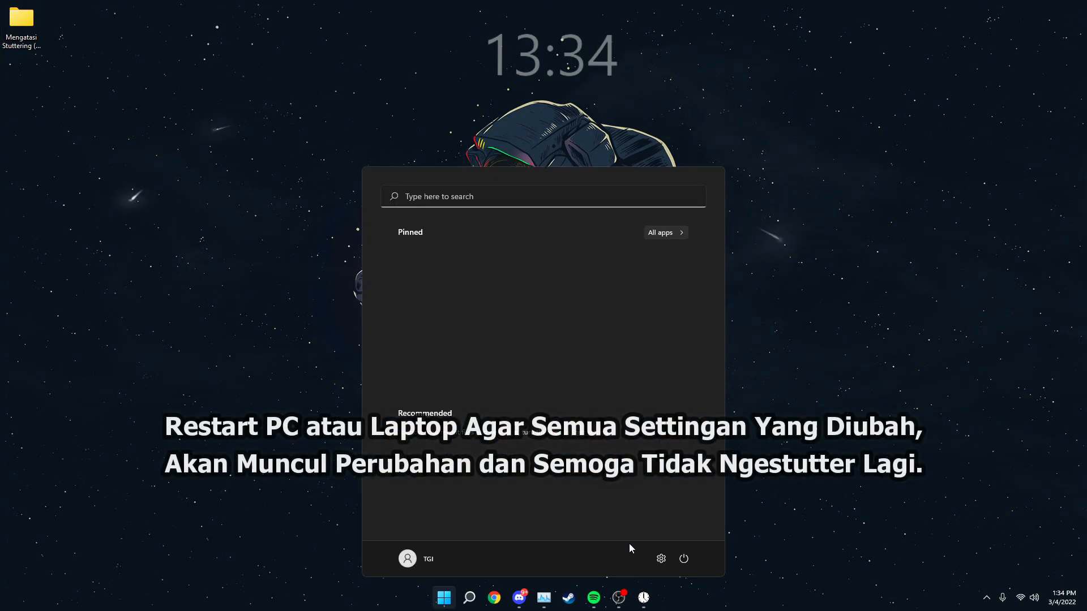
left_click(684, 562)
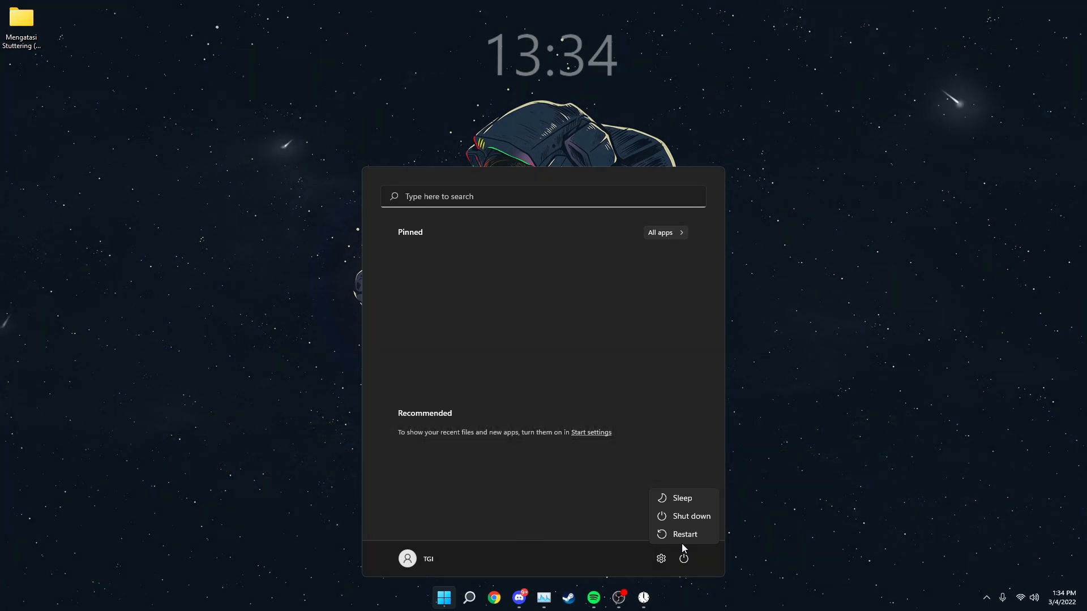
left_click(768, 389)
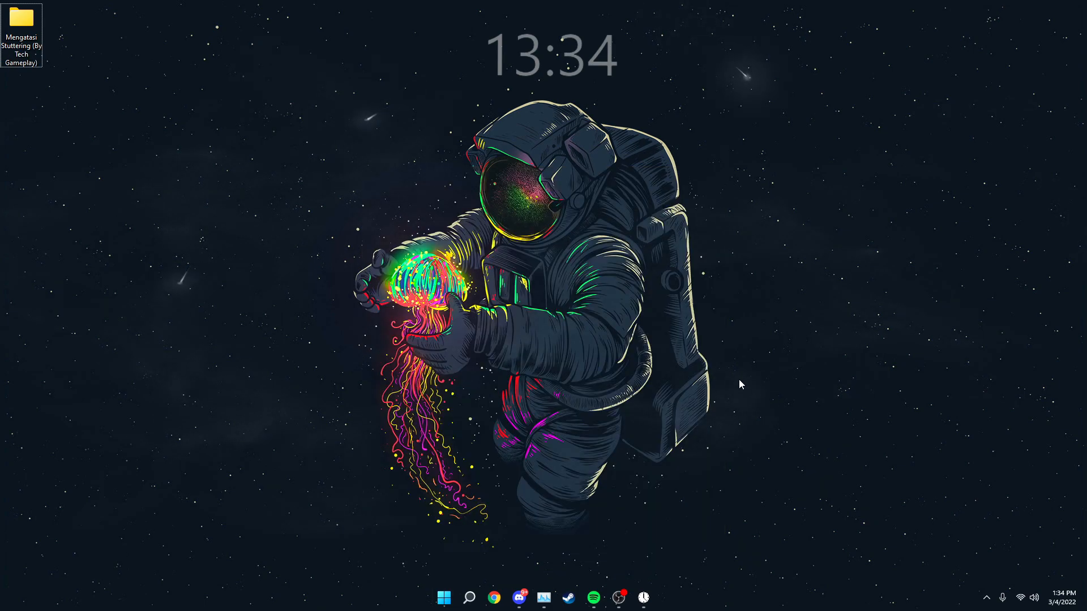